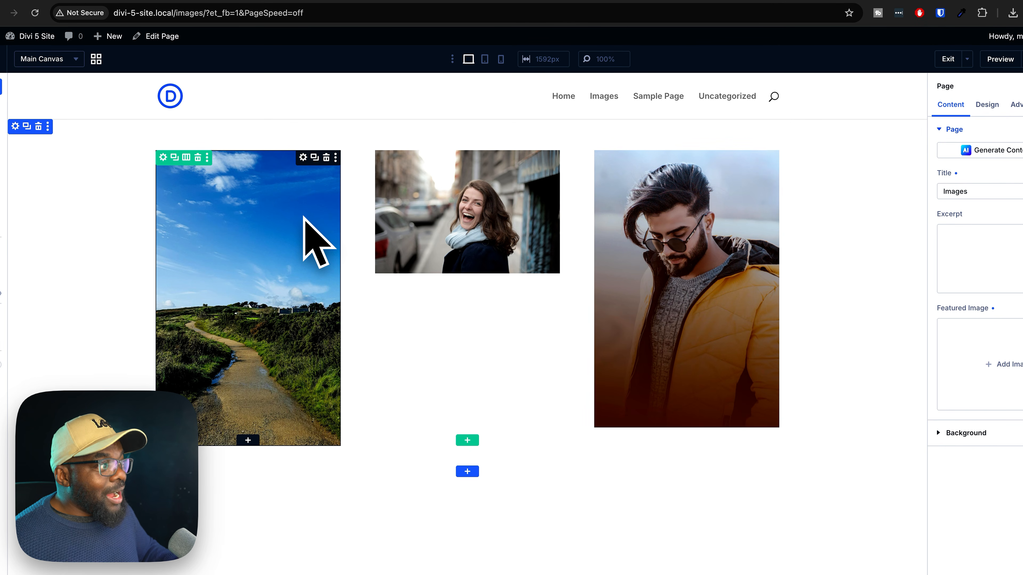
Step: Set the landscape path image's aspect ratio to 1:1 in its Sizing design settings
{"action": "left_click", "coordinate": [302, 157]}
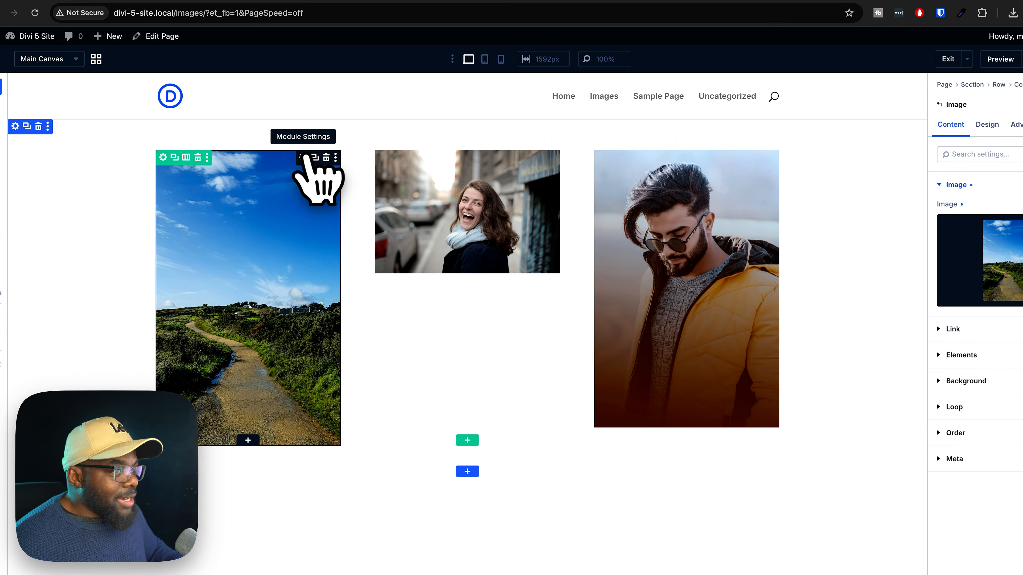
{"action": "left_click", "coordinate": [992, 125]}
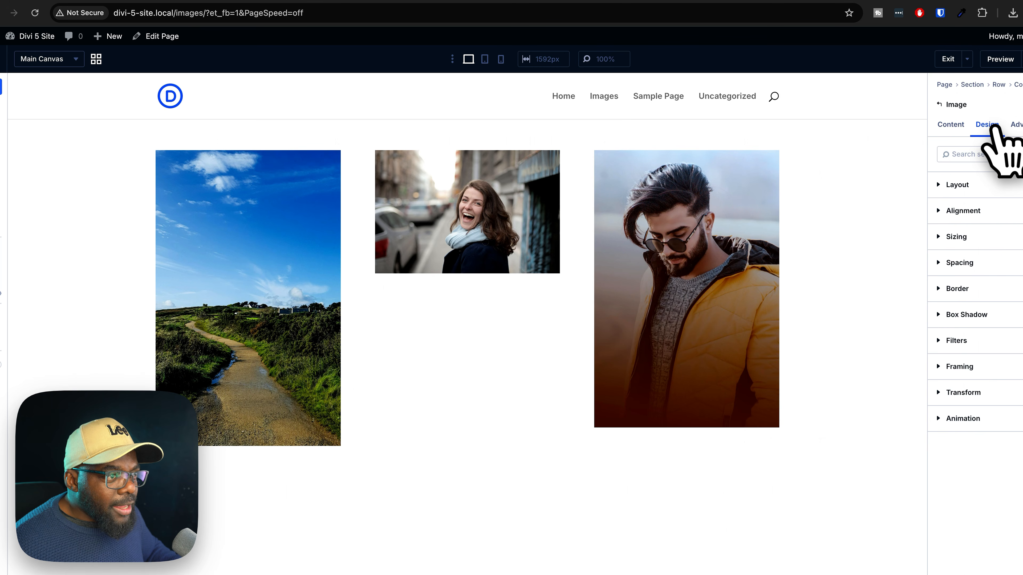
{"action": "left_click", "coordinate": [985, 236]}
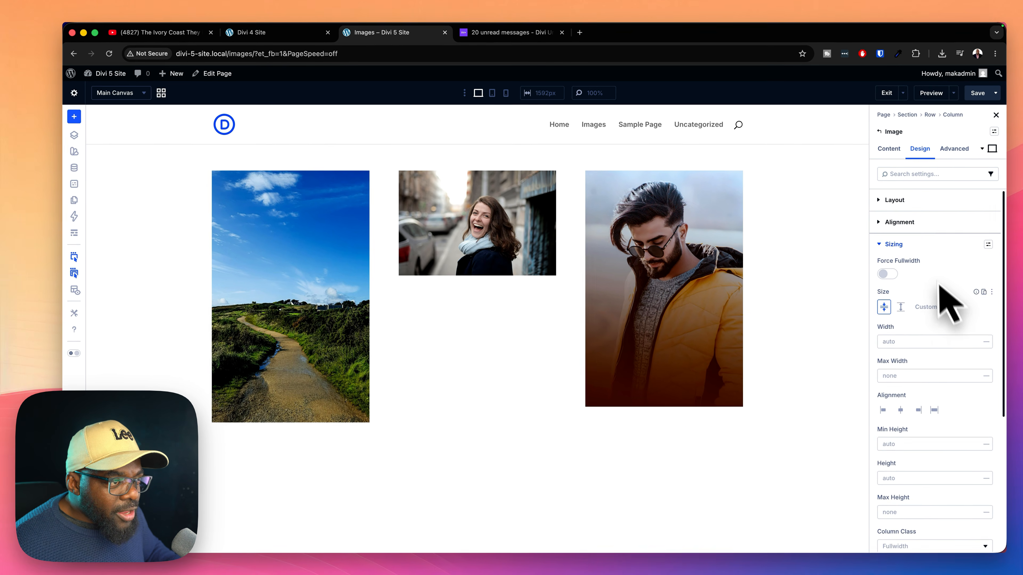
{"action": "scroll", "coordinate": [1014, 302], "scroll_direction": "down", "scroll_amount": 2}
{"action": "scroll", "coordinate": [939, 310], "scroll_direction": "down", "scroll_amount": 3}
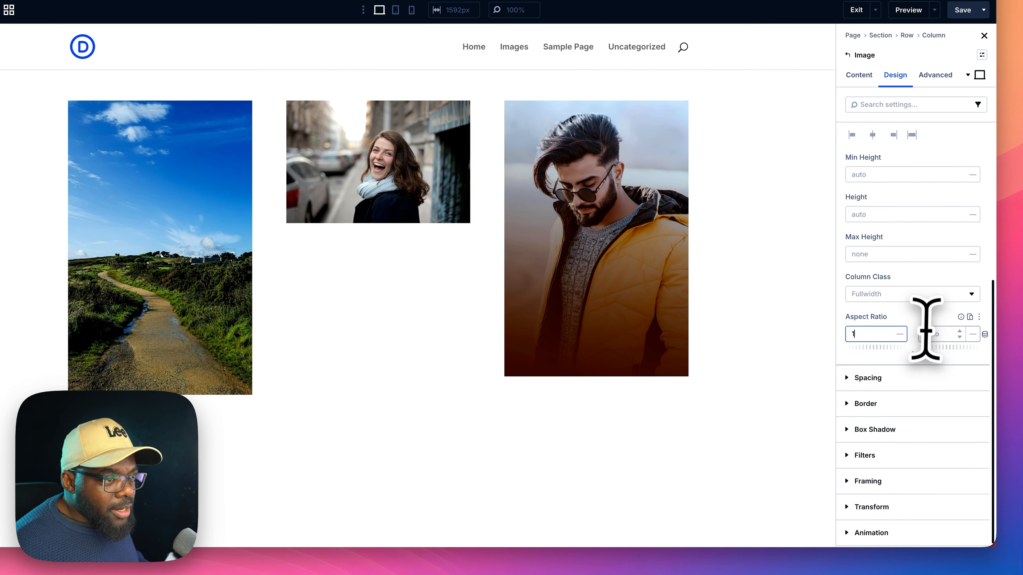
{"action": "left_click", "coordinate": [938, 368]}
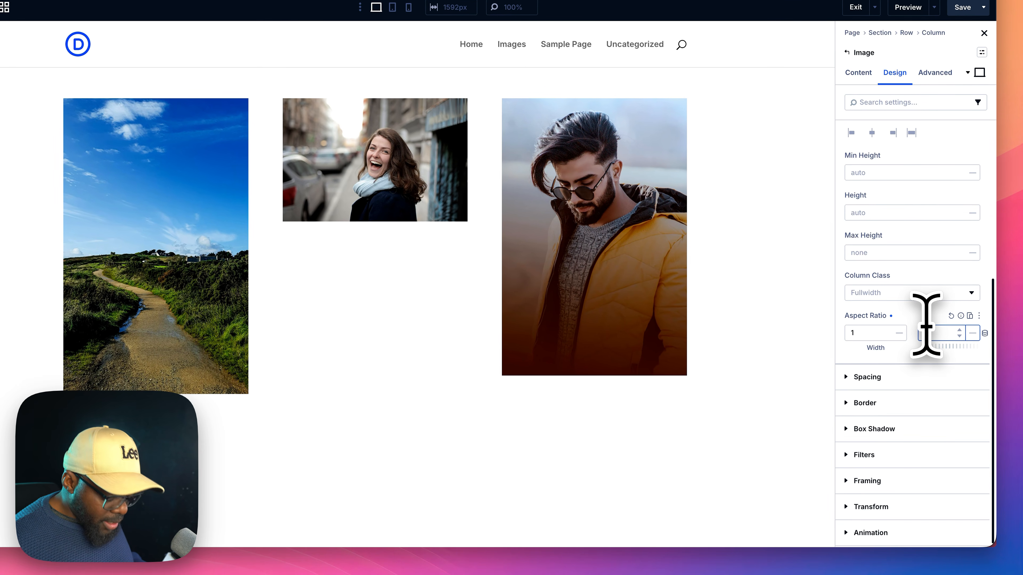
{"action": "type", "text": "1"}
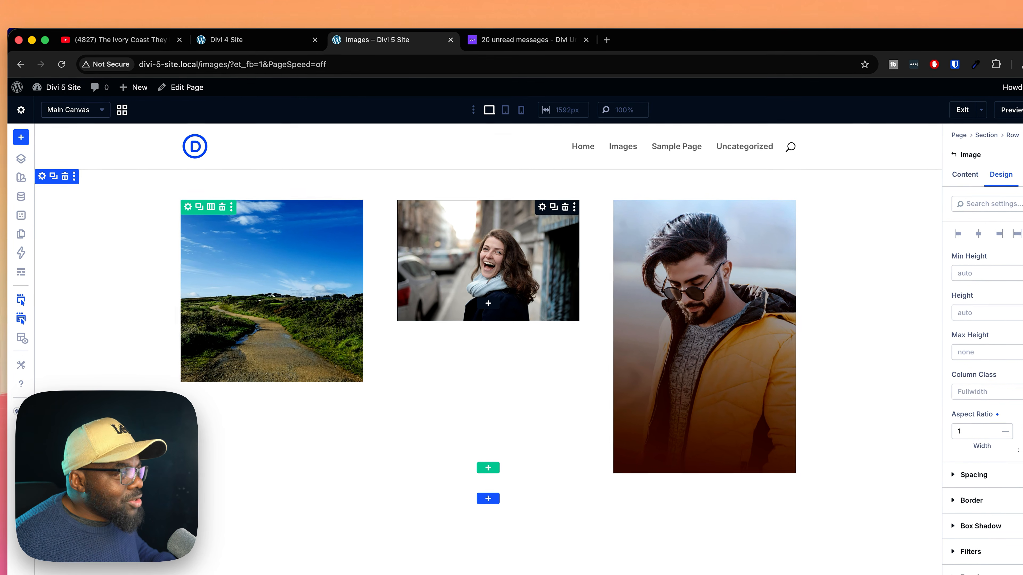
Step: Give the laughing woman's photo a square aspect ratio of 1 width to 1 height
{"action": "left_click", "coordinate": [519, 236]}
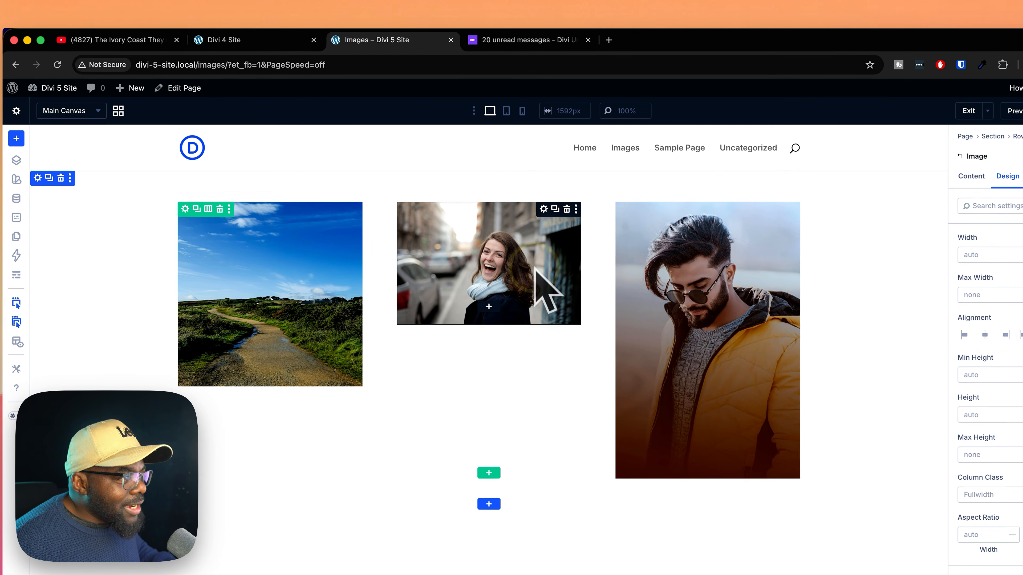
{"action": "scroll", "coordinate": [1010, 511], "scroll_direction": "down", "scroll_amount": 3}
{"action": "left_click", "coordinate": [979, 437]}
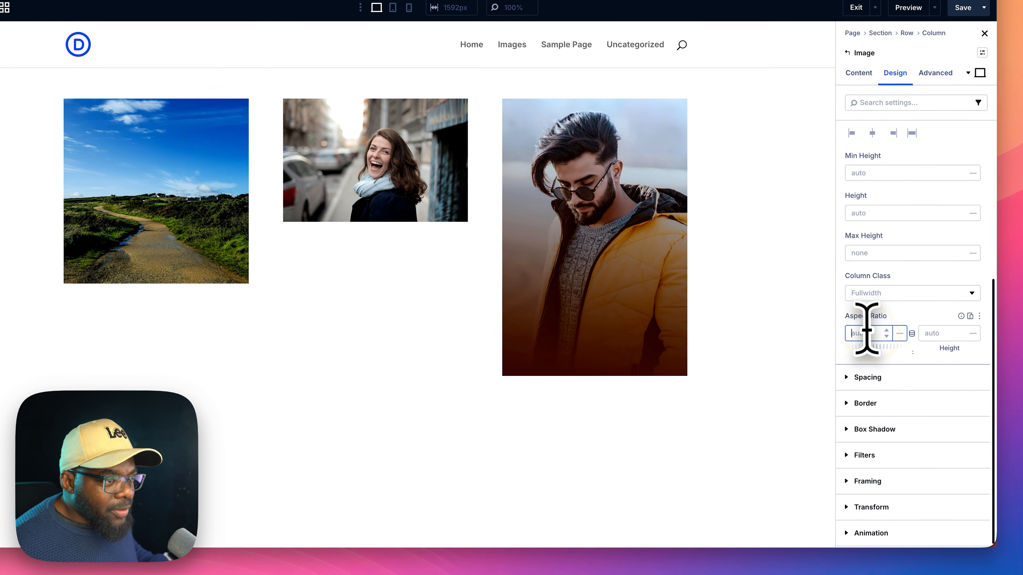
{"action": "type", "text": "1"}
{"action": "left_click", "coordinate": [922, 332]}
{"action": "type", "text": "1"}
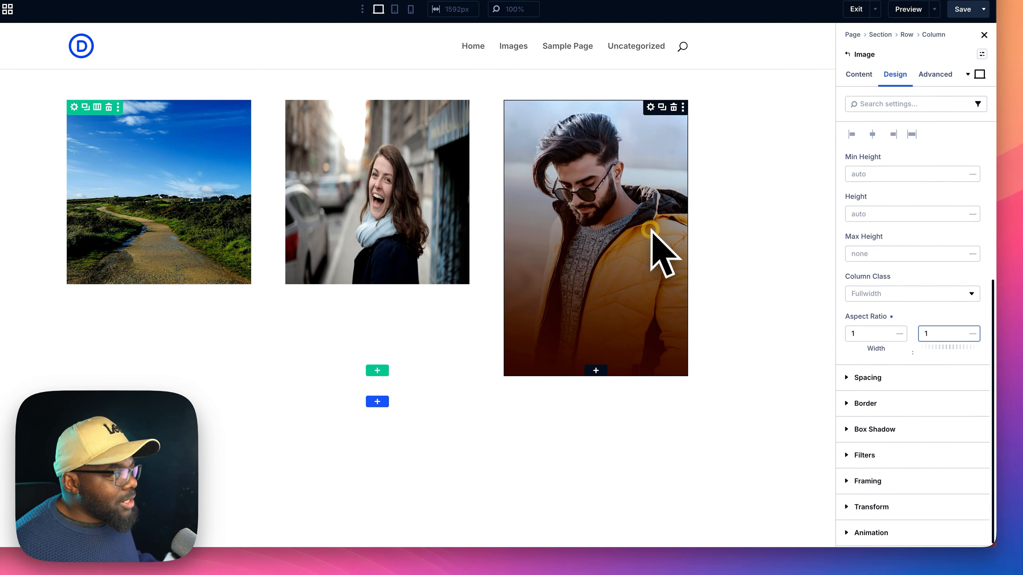
Step: Set the aspect ratio of the photo of the man in the yellow jacket to 1:1
{"action": "left_click", "coordinate": [650, 231]}
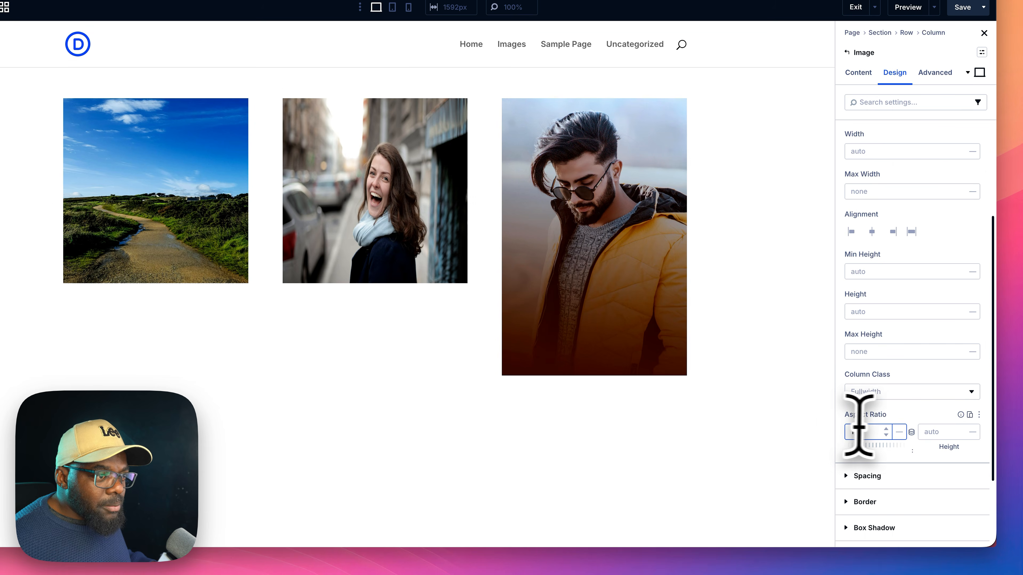
{"action": "type", "text": "1"}
{"action": "left_click", "coordinate": [925, 431]}
{"action": "type", "text": "1"}
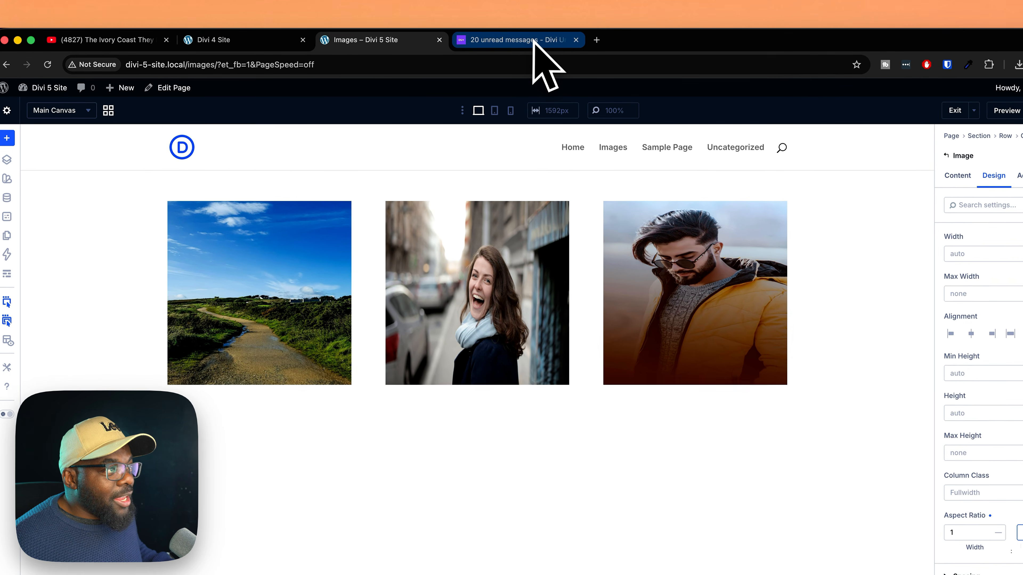
Step: View the Divi University course catalogue in its browser tab, and return to the Divi 5 images page
{"action": "left_click", "coordinate": [509, 38]}
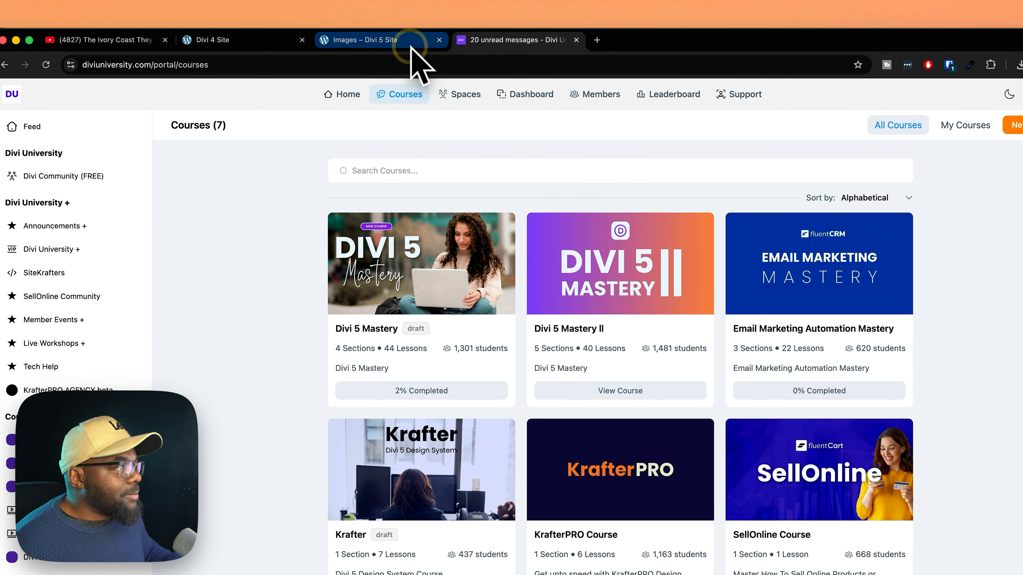
{"action": "left_click", "coordinate": [423, 38]}
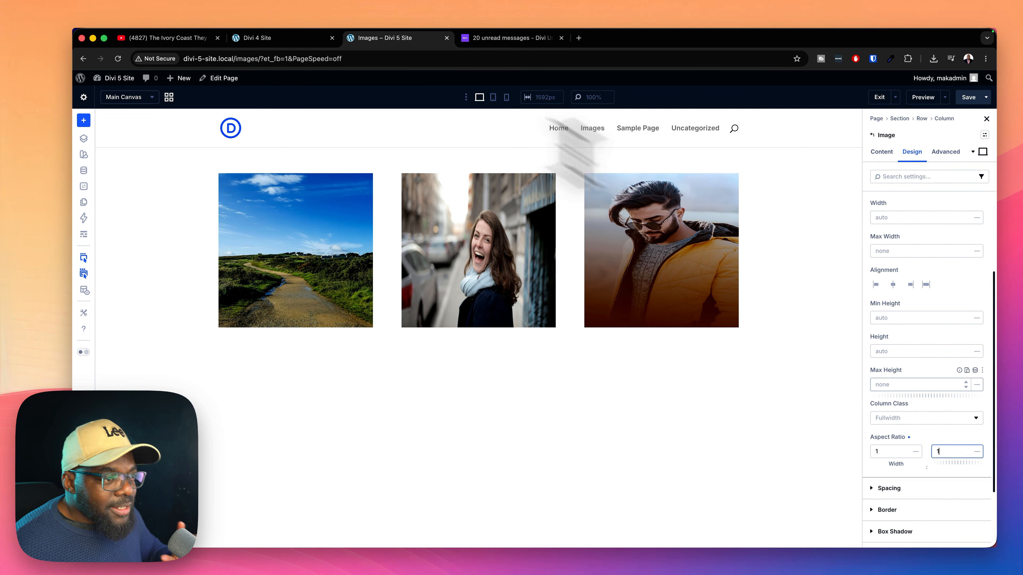
Step: Frame the man's photo with Object Fit set to Cover and its object position moved up to about X 49%, Y 9%
{"action": "scroll", "coordinate": [932, 377], "scroll_direction": "down", "scroll_amount": 5}
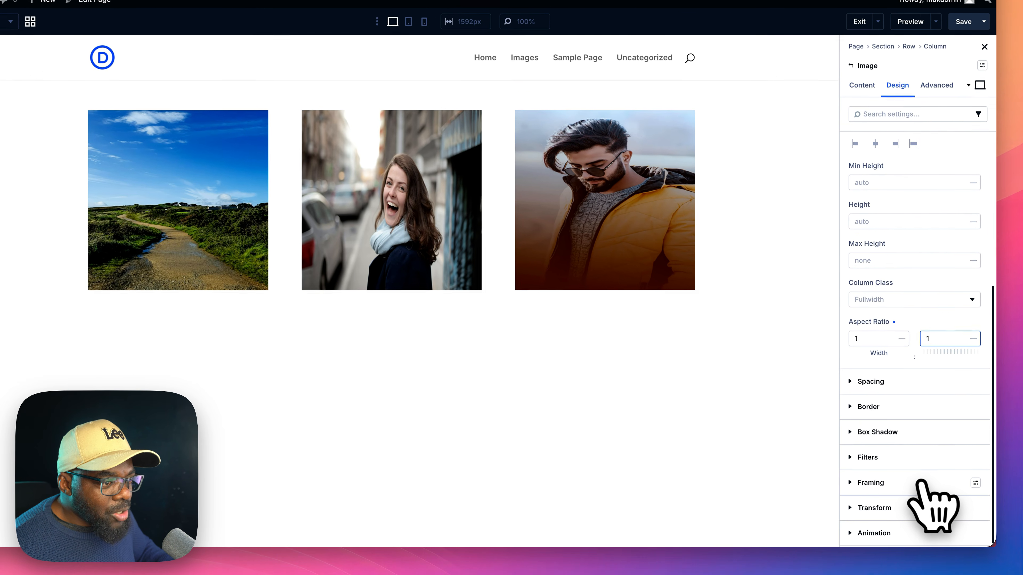
{"action": "left_click", "coordinate": [928, 491]}
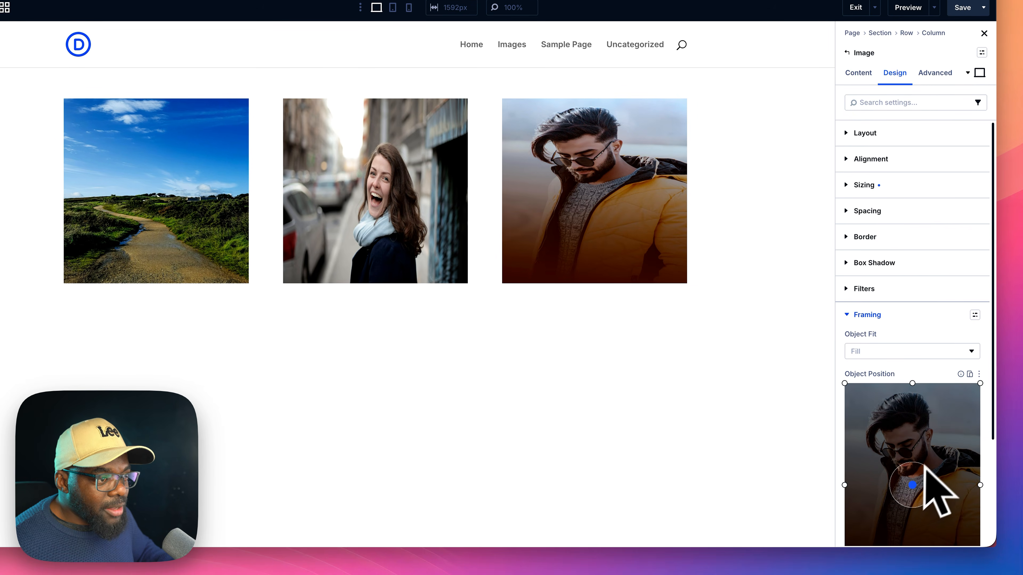
{"action": "scroll", "coordinate": [934, 480], "scroll_direction": "down", "scroll_amount": 3}
{"action": "scroll", "coordinate": [939, 423], "scroll_direction": "down", "scroll_amount": 1}
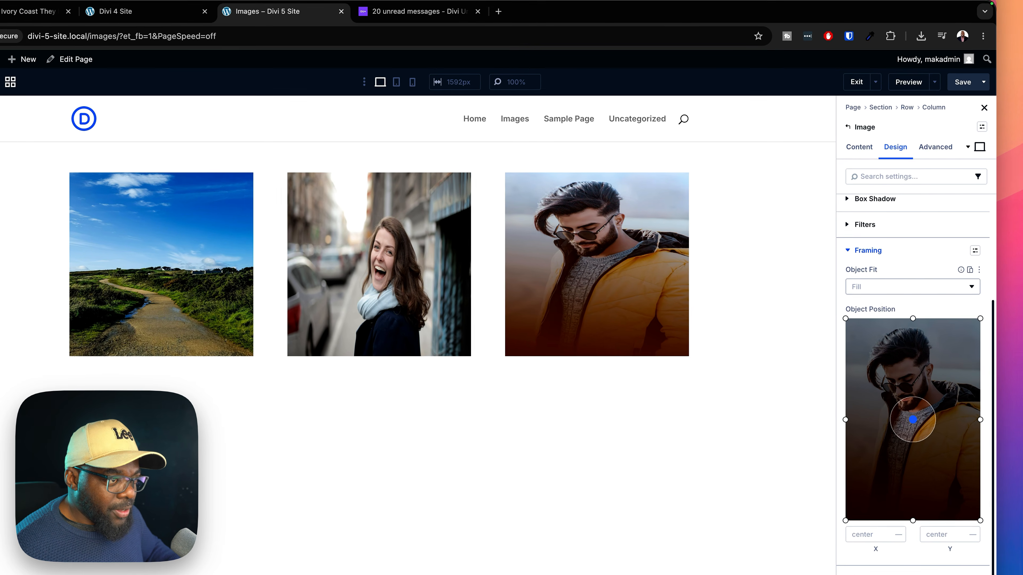
{"action": "left_click", "coordinate": [923, 269]}
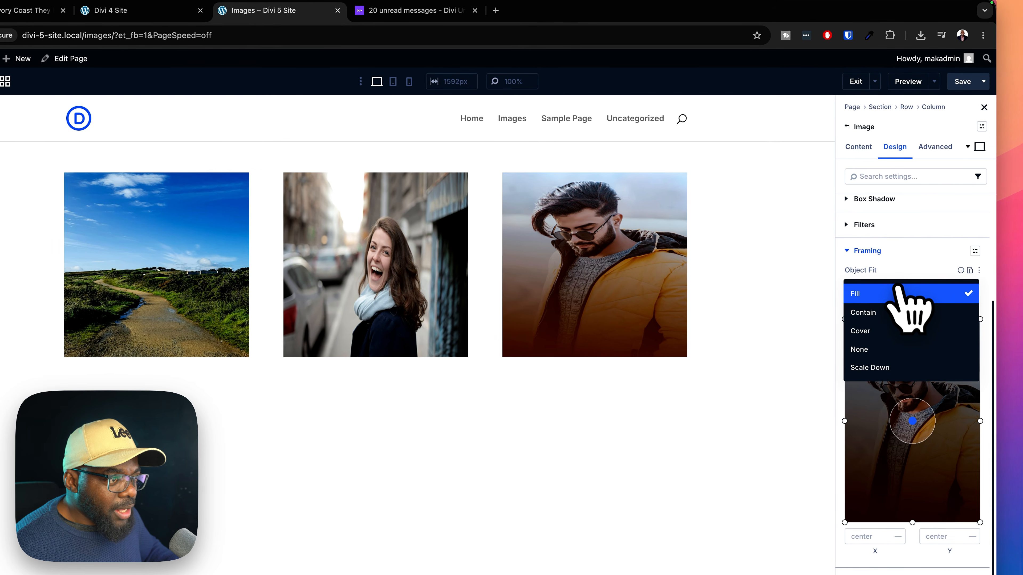
{"action": "left_click", "coordinate": [897, 314]}
{"action": "left_click", "coordinate": [900, 287]}
{"action": "left_click", "coordinate": [901, 332]}
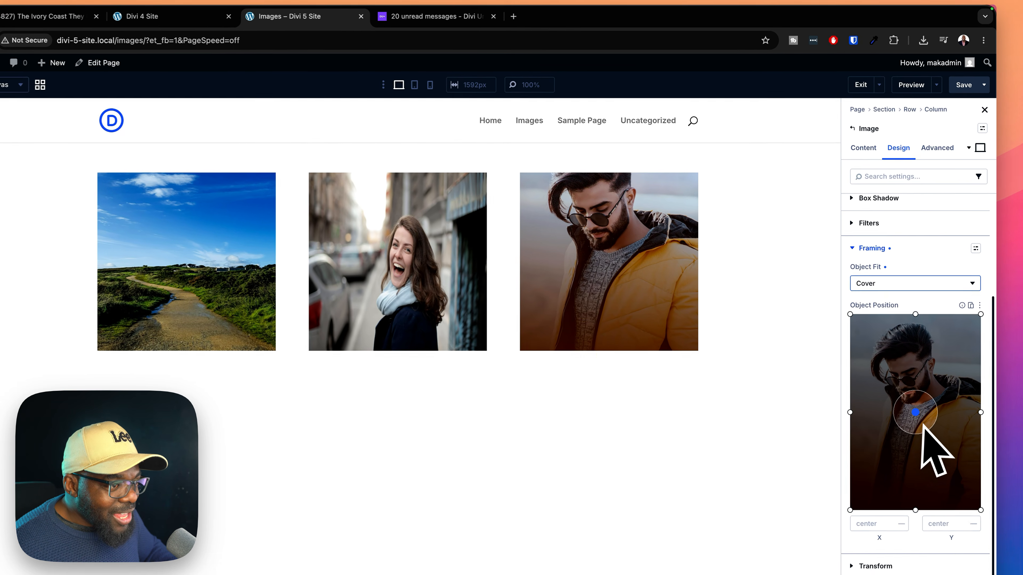
{"action": "left_click_drag", "start_coordinate": [921, 424], "coordinate": [911, 338]}
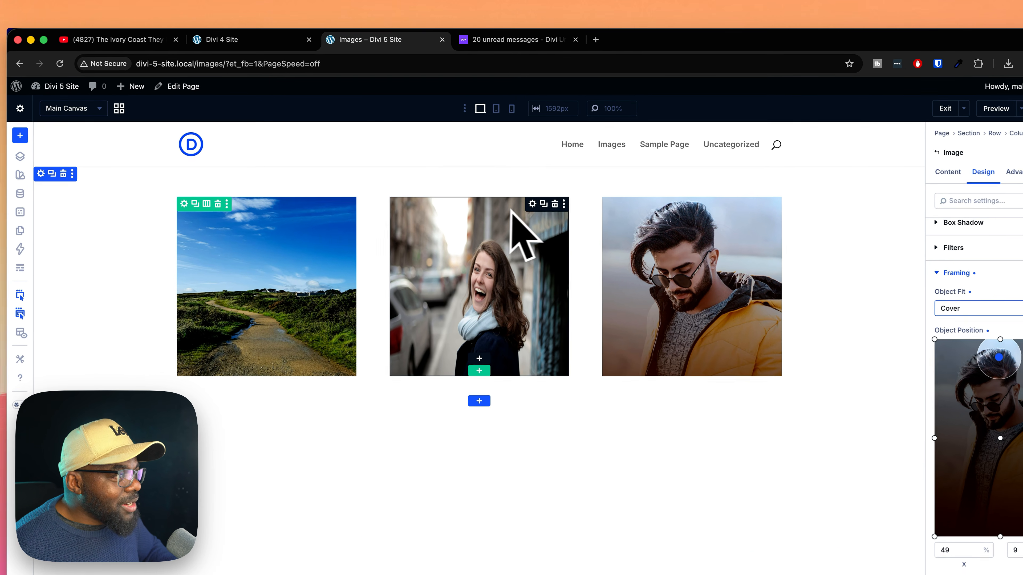
Step: Set the woman's photo to Object Fit Cover and adjust its object position around her face
{"action": "left_click", "coordinate": [532, 204]}
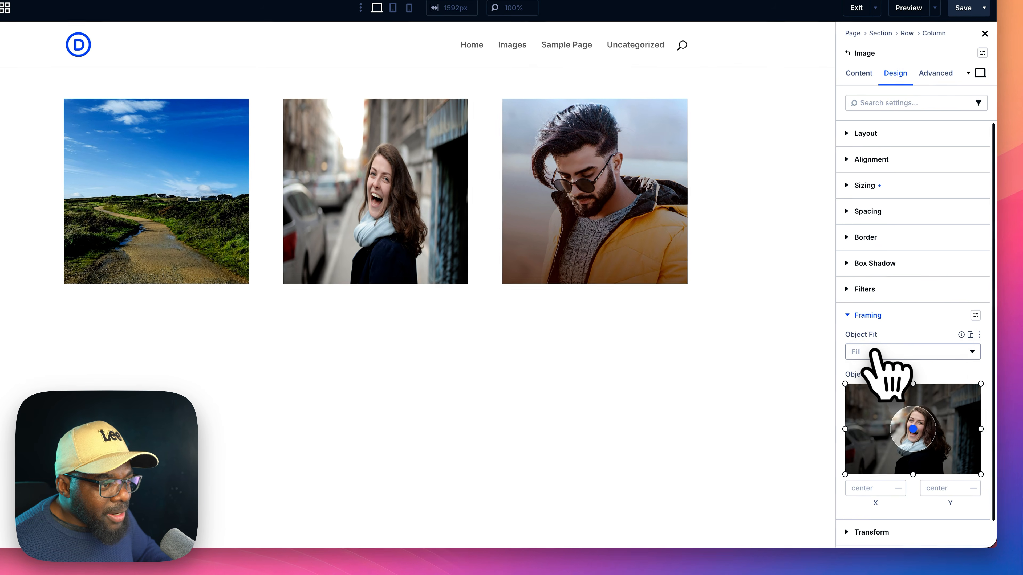
{"action": "left_click", "coordinate": [902, 380]}
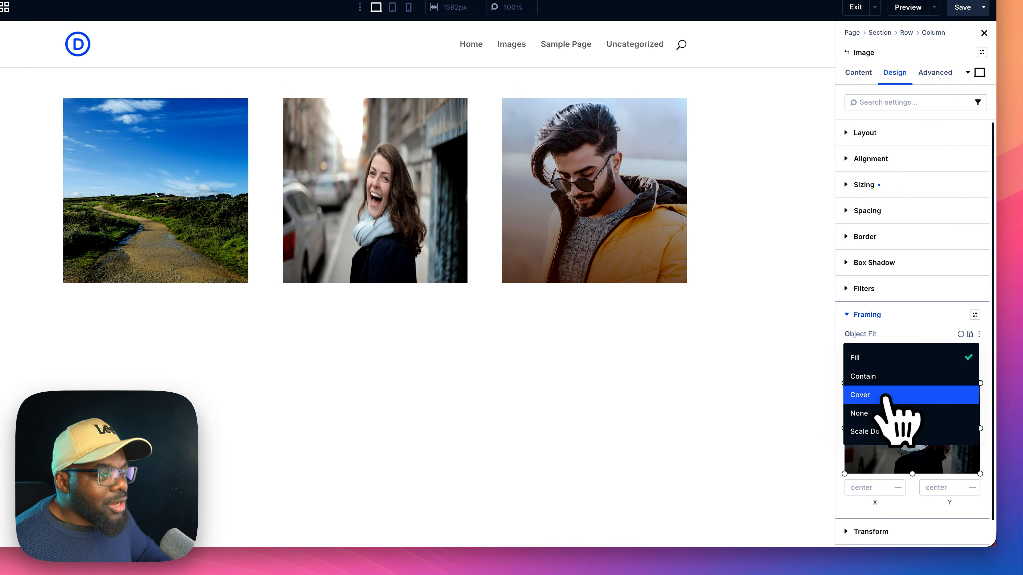
{"action": "left_click", "coordinate": [890, 396]}
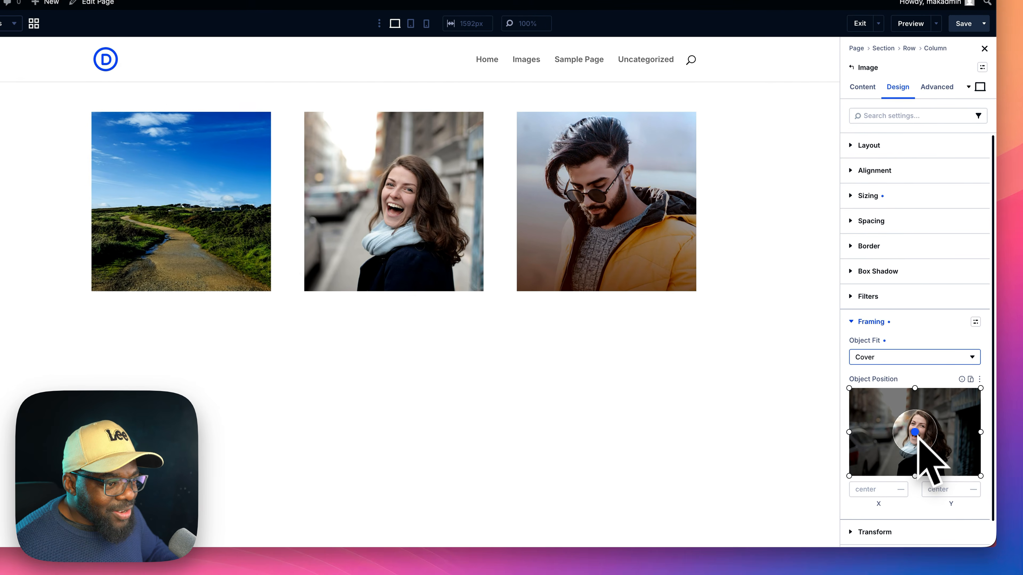
{"action": "mouse_move", "coordinate": [915, 433]}
{"action": "left_mouse_down"}
{"action": "mouse_move", "coordinate": [940, 428]}
{"action": "mouse_move", "coordinate": [861, 428]}
{"action": "mouse_move", "coordinate": [974, 428]}
{"action": "mouse_move", "coordinate": [864, 429]}
{"action": "mouse_move", "coordinate": [911, 427]}
{"action": "mouse_move", "coordinate": [914, 408]}
{"action": "mouse_move", "coordinate": [913, 474]}
{"action": "mouse_move", "coordinate": [917, 435]}
{"action": "left_mouse_up"}
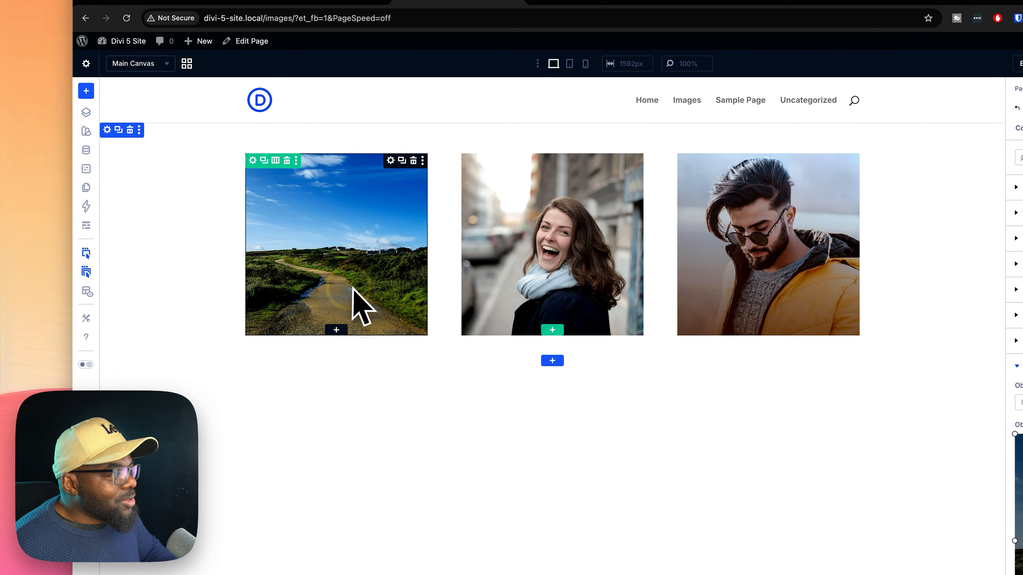
Step: Set the landscape photo's Object Fit to Cover and shift its object position down onto the path, about X 53%, Y 84%
{"action": "left_click", "coordinate": [316, 300]}
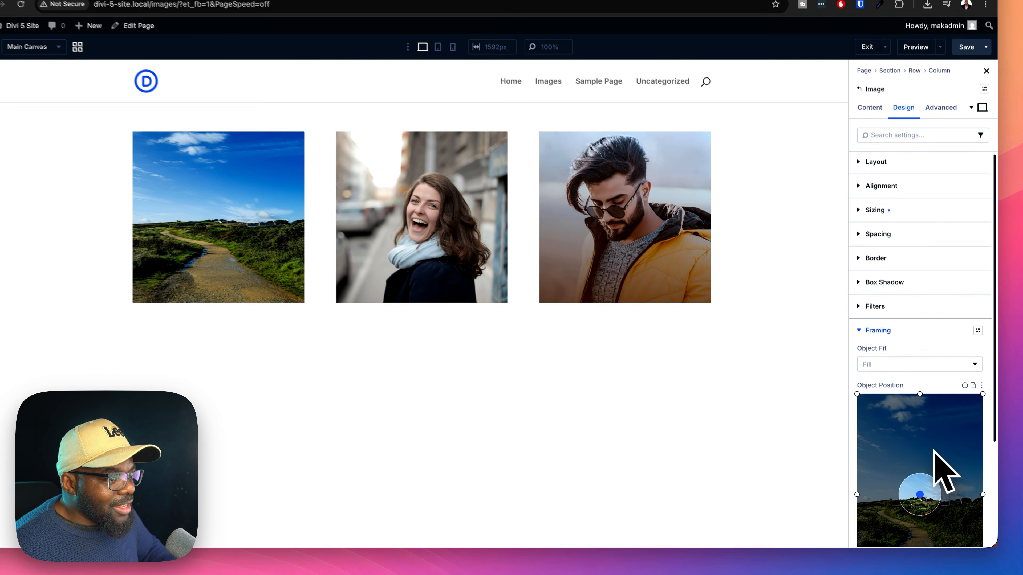
{"action": "scroll", "coordinate": [940, 463], "scroll_direction": "down", "scroll_amount": 3}
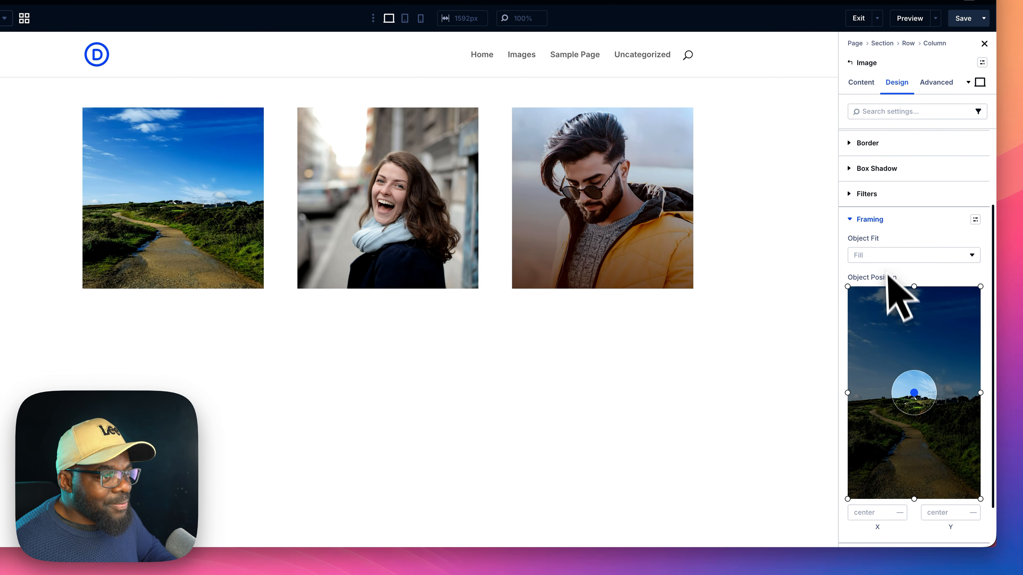
{"action": "left_click", "coordinate": [909, 290]}
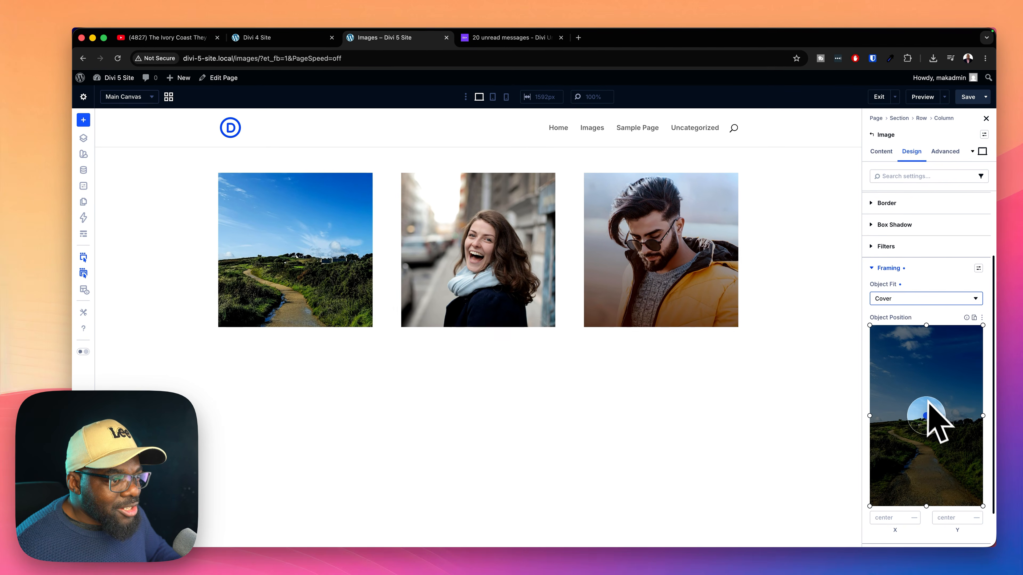
{"action": "left_click_drag", "start_coordinate": [932, 418], "coordinate": [917, 465]}
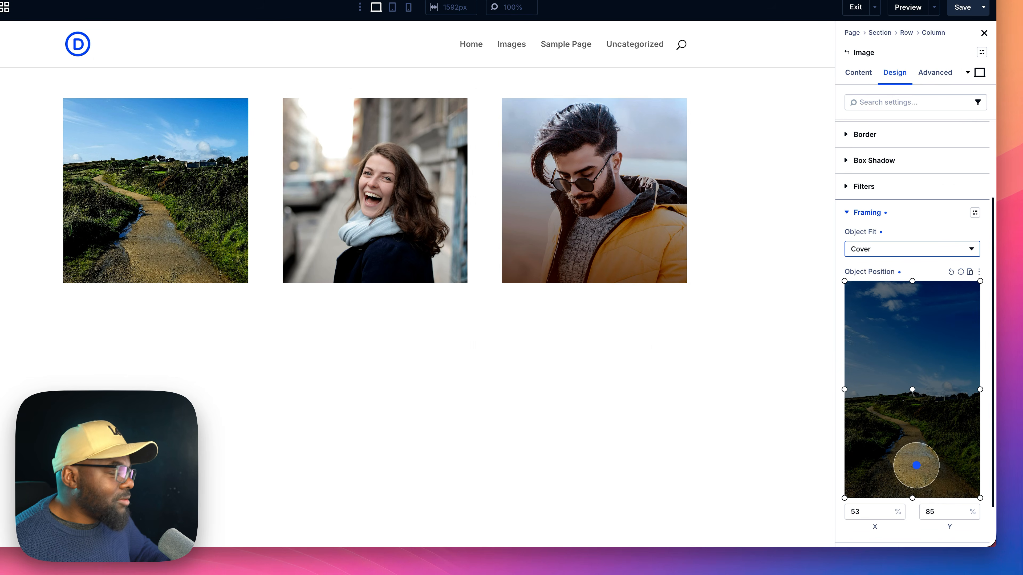
{"action": "left_click_drag", "start_coordinate": [916, 465], "coordinate": [917, 463]}
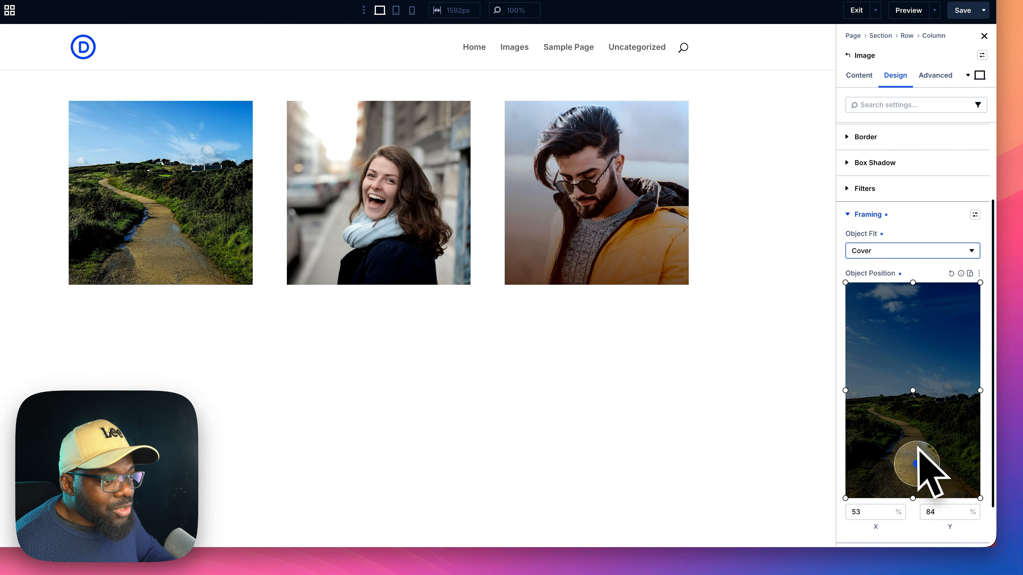
{"action": "left_click_drag", "start_coordinate": [929, 477], "coordinate": [929, 370]}
{"action": "left_click_drag", "start_coordinate": [916, 337], "coordinate": [920, 472]}
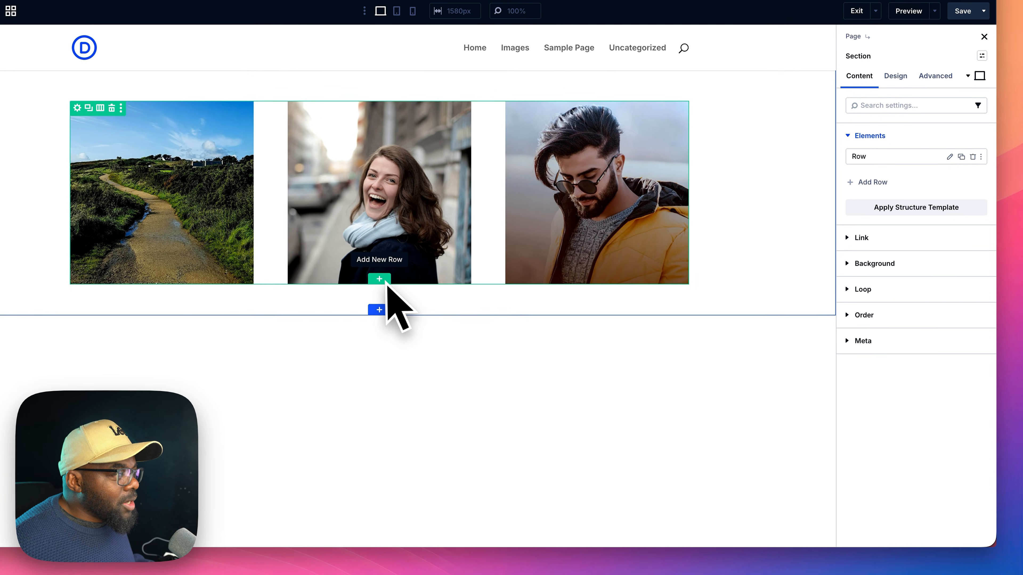
Step: Add a new row of three equal columns below the images and insert a Blurb module in its first column
{"action": "left_click", "coordinate": [386, 282]}
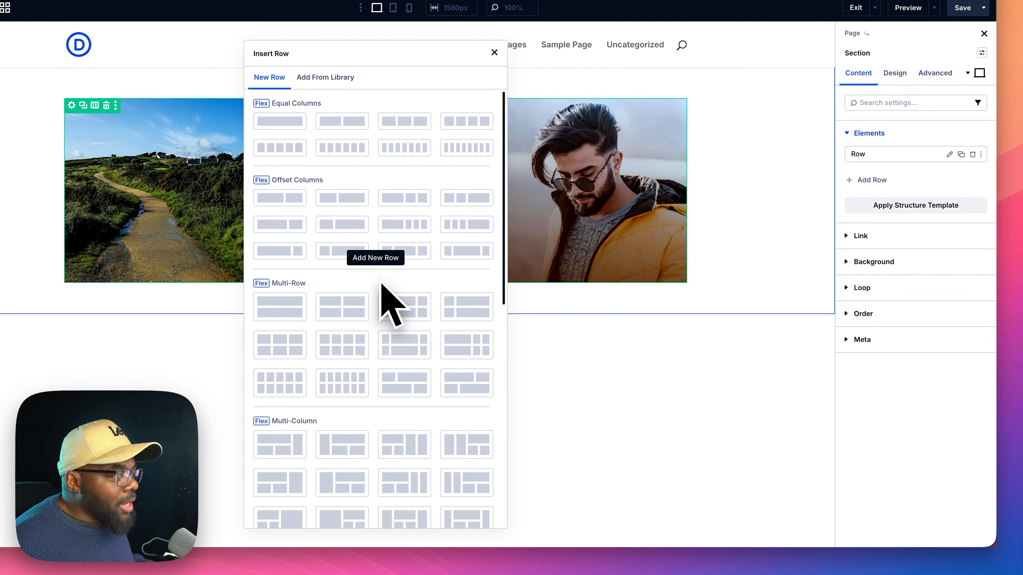
{"action": "left_click", "coordinate": [417, 130]}
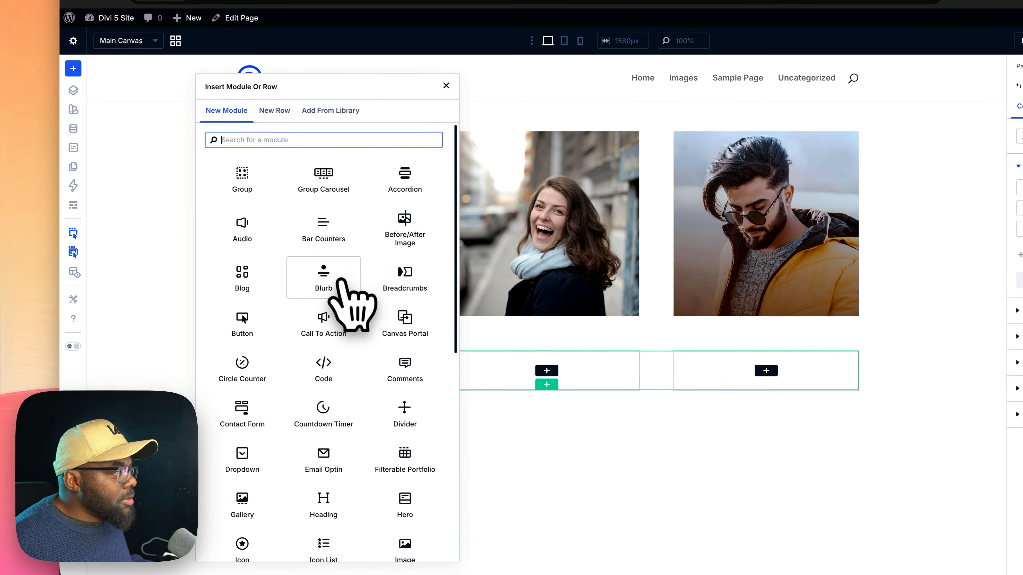
{"action": "left_click", "coordinate": [245, 260]}
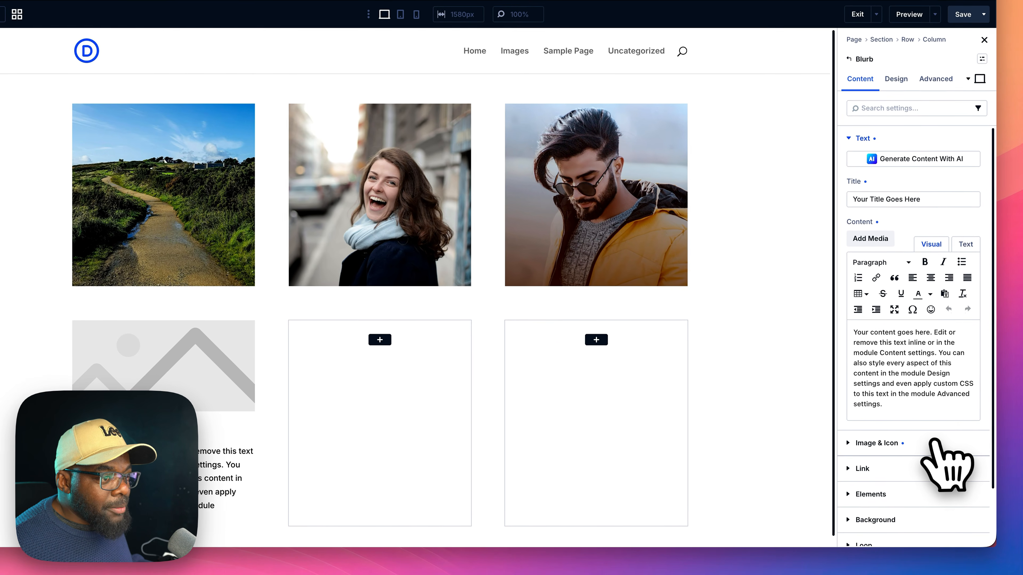
Step: Set the first column's blurb image to the night city skyline photo from the media library
{"action": "left_click", "coordinate": [939, 452]}
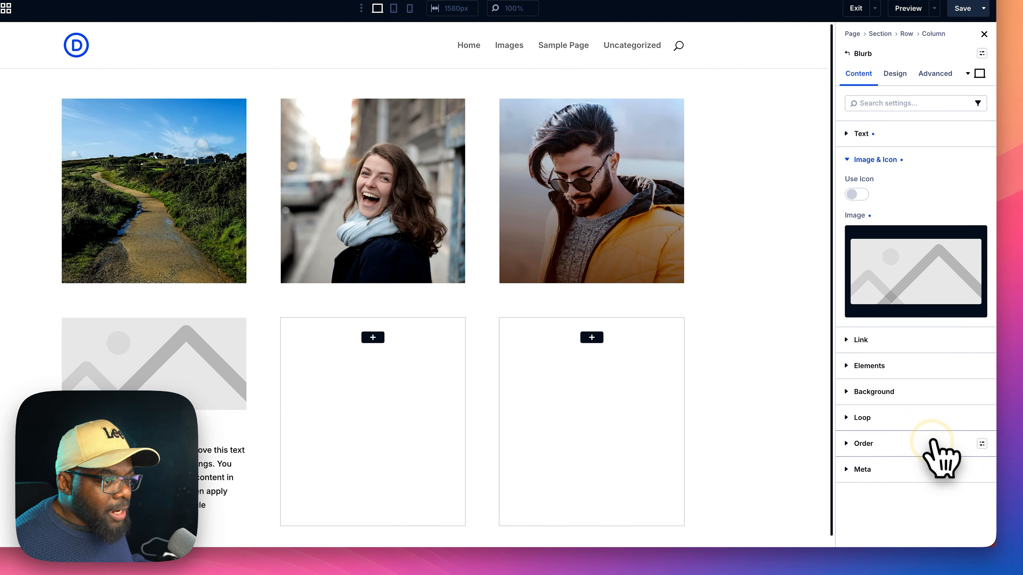
{"action": "left_click", "coordinate": [928, 292]}
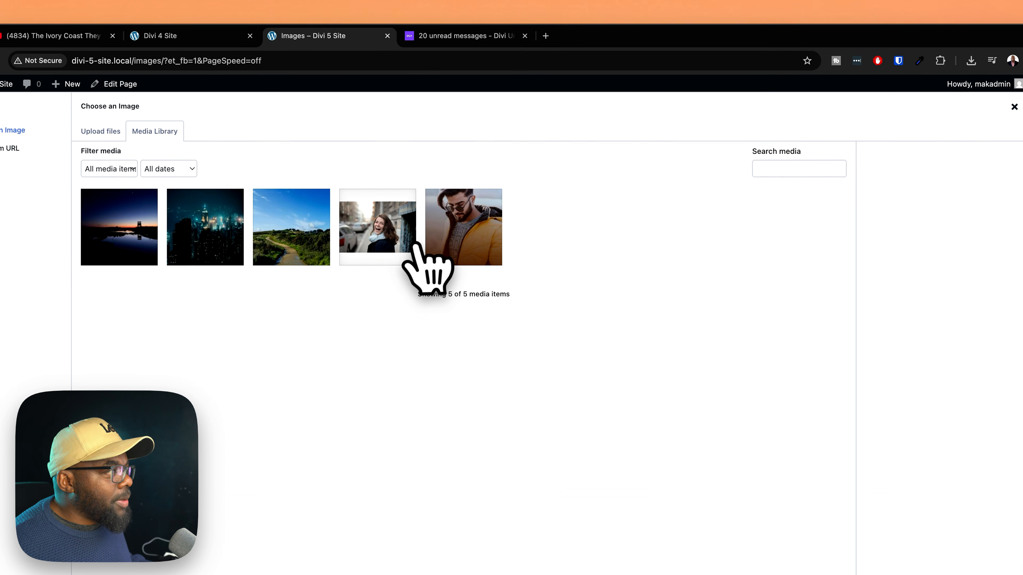
{"action": "left_click", "coordinate": [215, 250]}
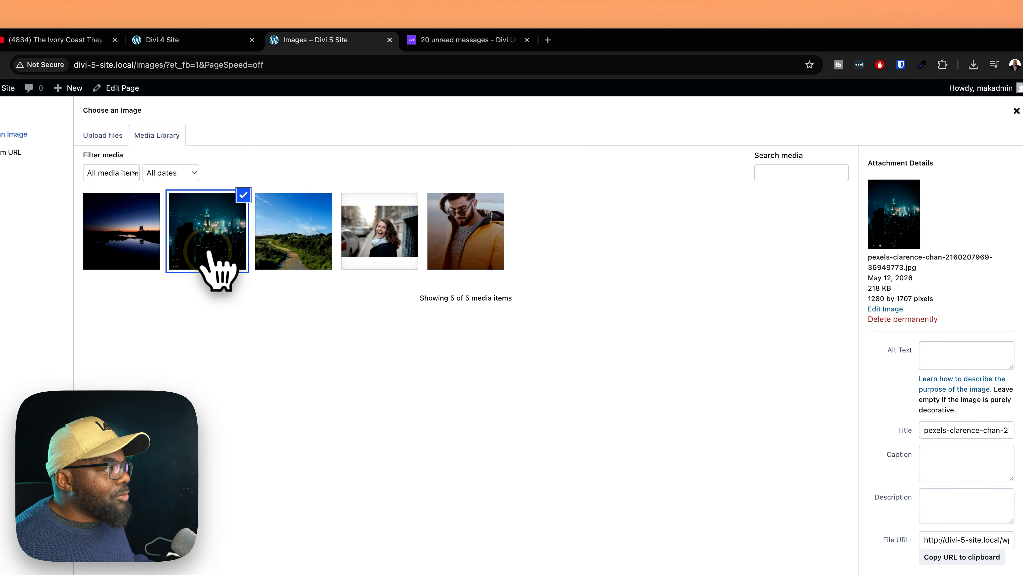
{"action": "left_click", "coordinate": [1015, 570]}
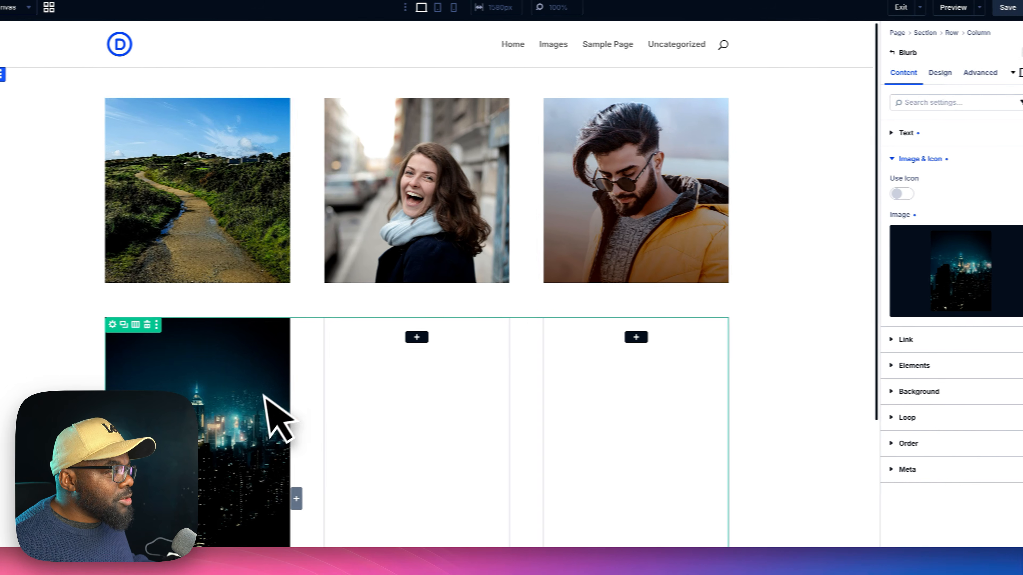
Step: Copy the skyline blurb into the second and third columns of the row
{"action": "scroll", "coordinate": [238, 414], "scroll_direction": "down", "scroll_amount": 4}
{"action": "left_click_drag", "start_coordinate": [377, 201], "coordinate": [559, 210]}
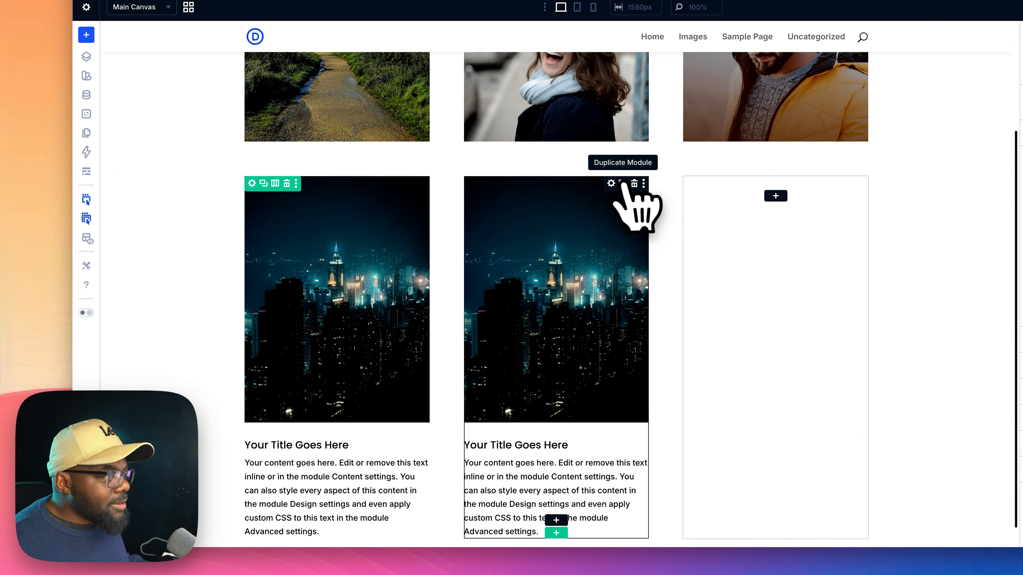
{"action": "key", "text": "super+v"}
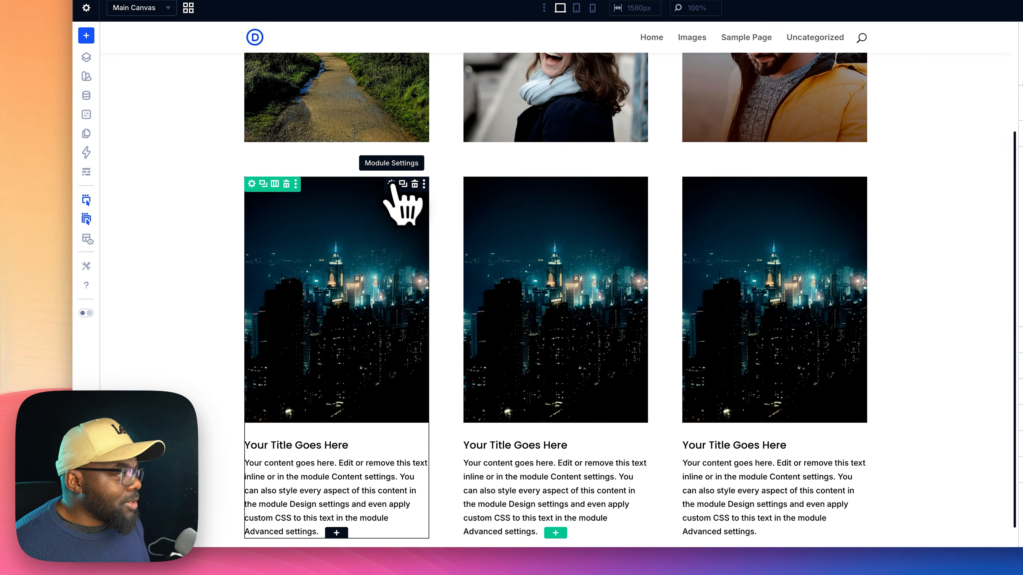
Step: Replace the first blurb's image with the photo of the man in the yellow jacket
{"action": "left_click", "coordinate": [391, 185]}
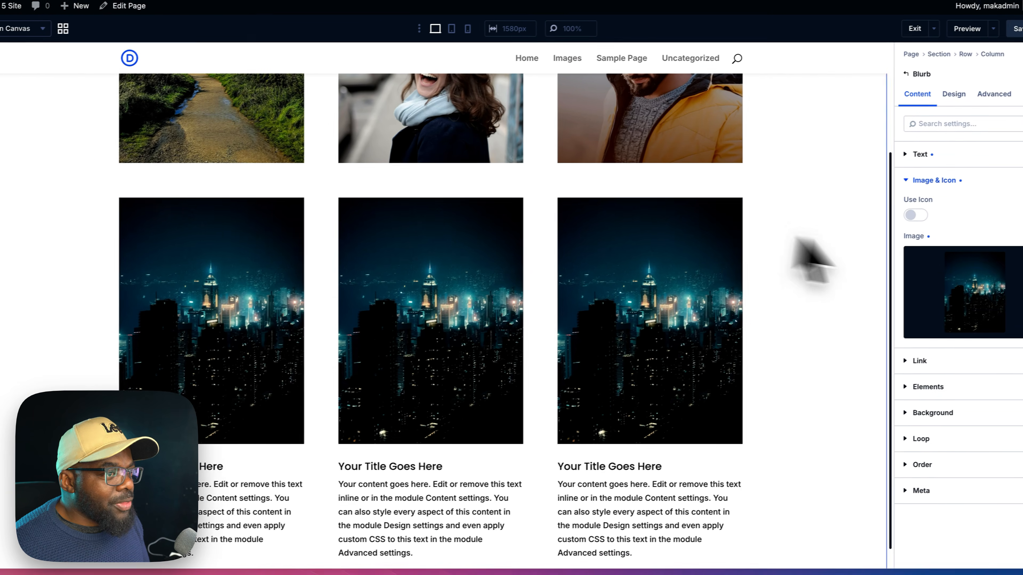
{"action": "left_click", "coordinate": [948, 282]}
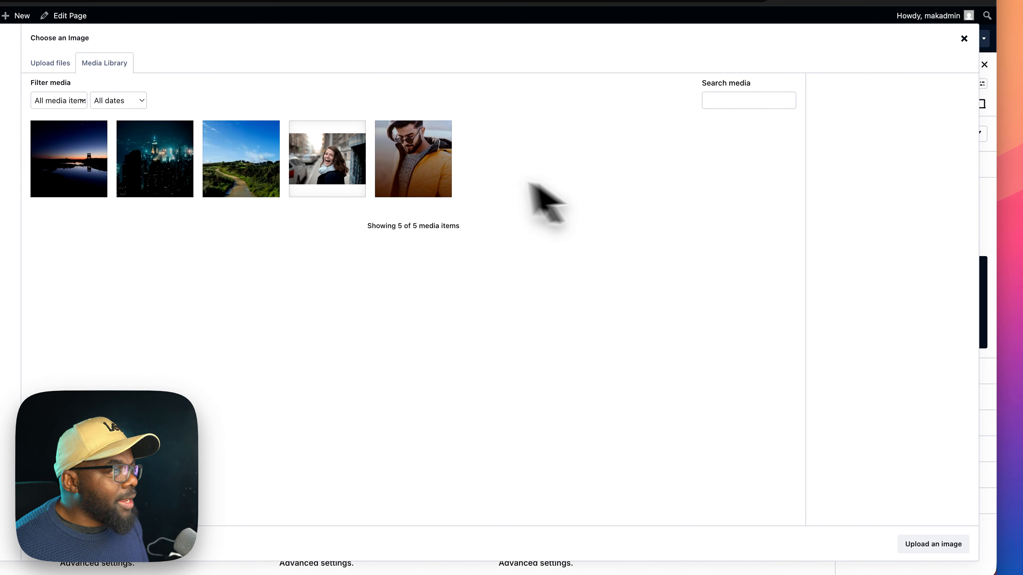
{"action": "left_click", "coordinate": [433, 177]}
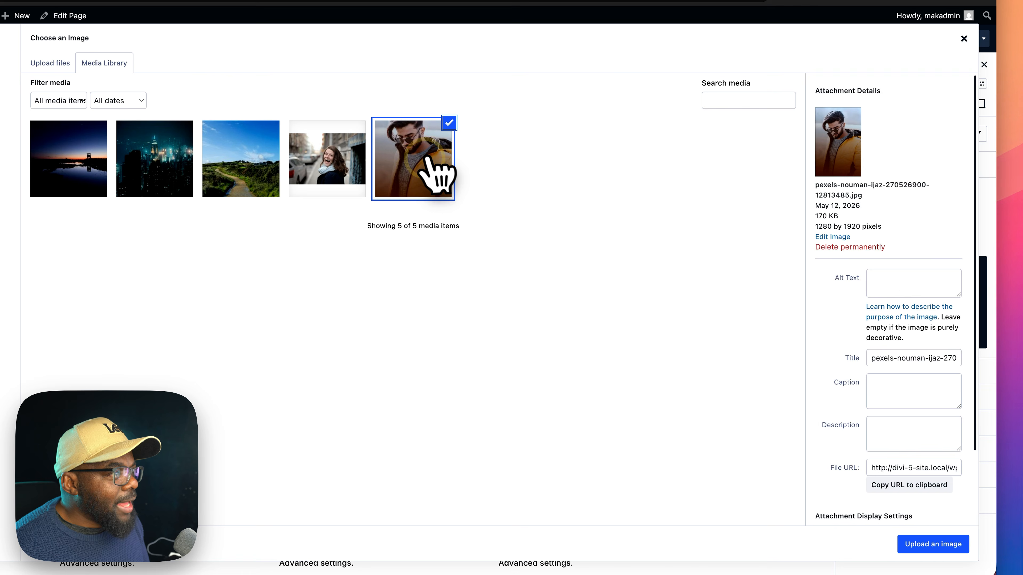
{"action": "left_click", "coordinate": [933, 543]}
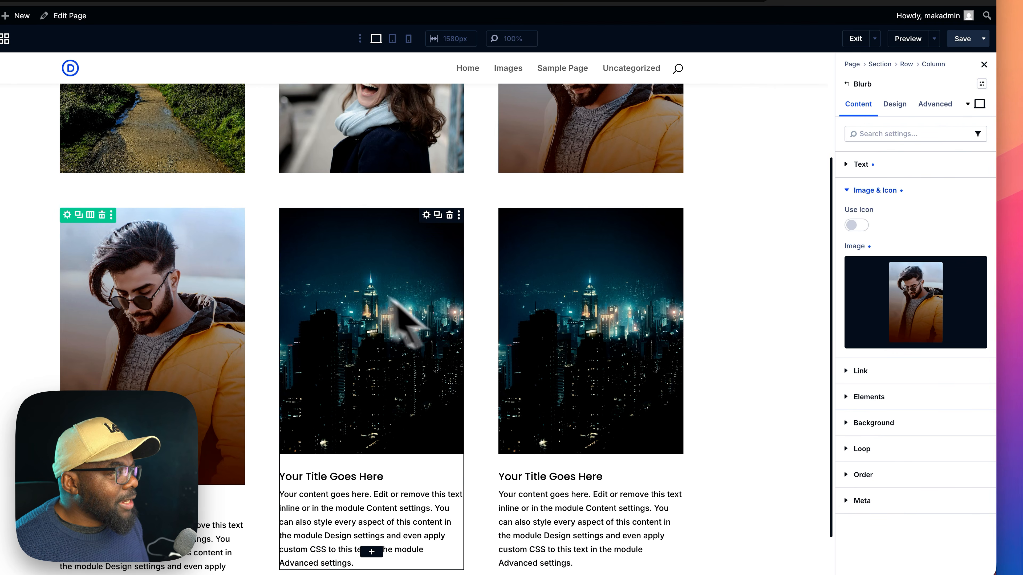
Step: Replace the third blurb's image with the photo of the laughing woman
{"action": "left_click", "coordinate": [593, 308]}
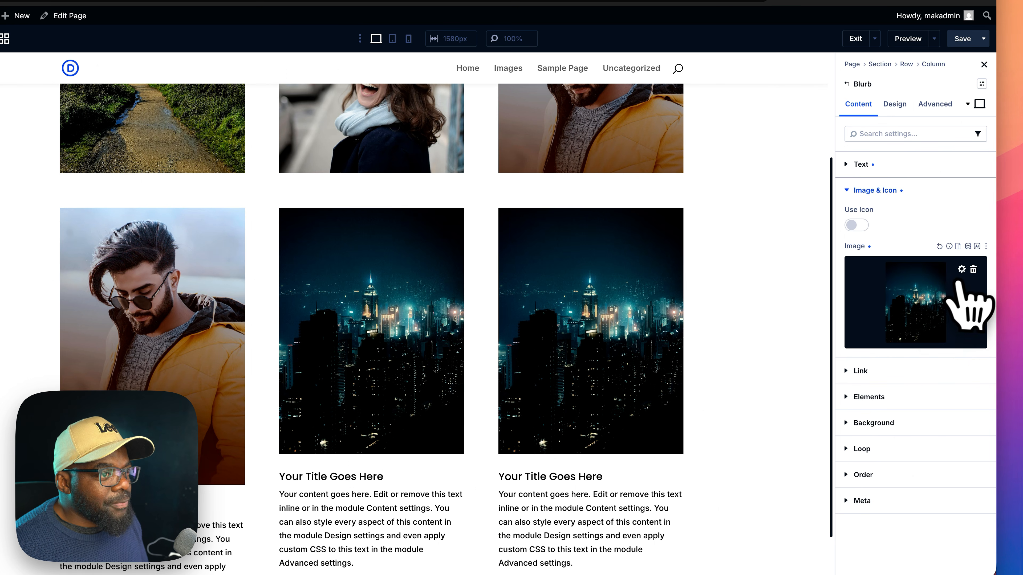
{"action": "left_click", "coordinate": [969, 300]}
{"action": "left_click", "coordinate": [342, 161]}
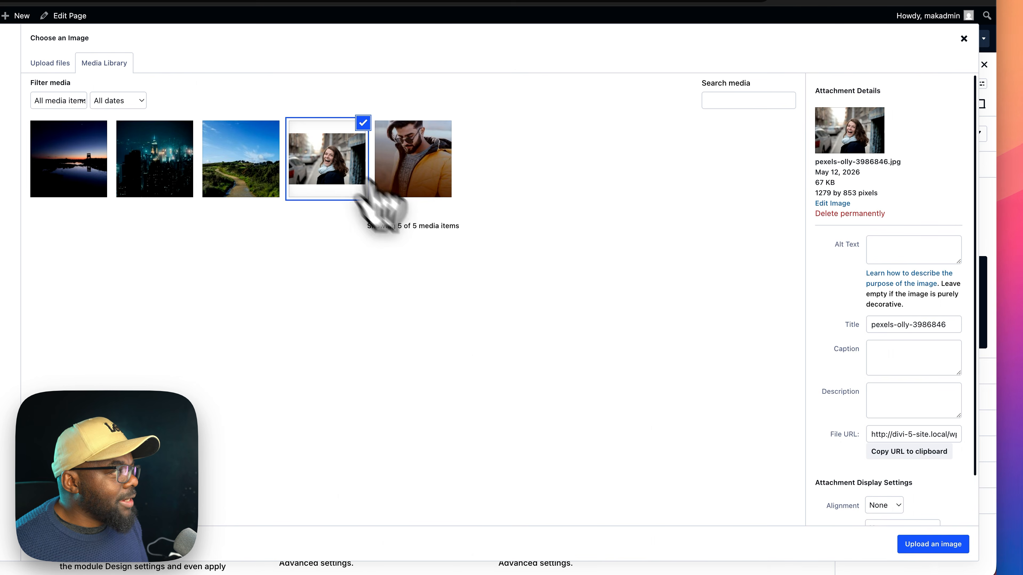
{"action": "left_click", "coordinate": [962, 545]}
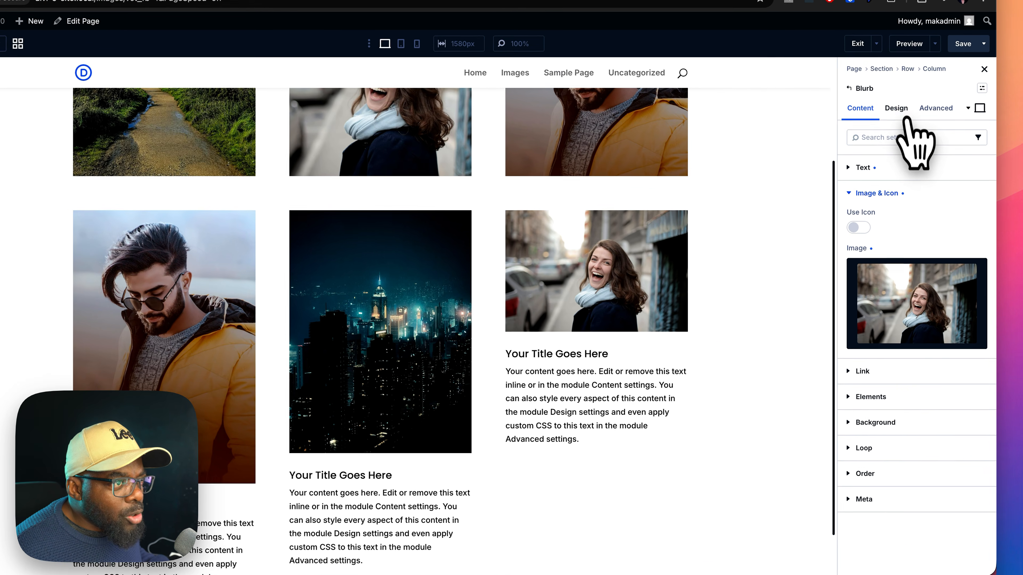
Step: Try a 1:1 aspect ratio in the third blurb's module-level sizing and reset that setting
{"action": "left_click", "coordinate": [912, 152]}
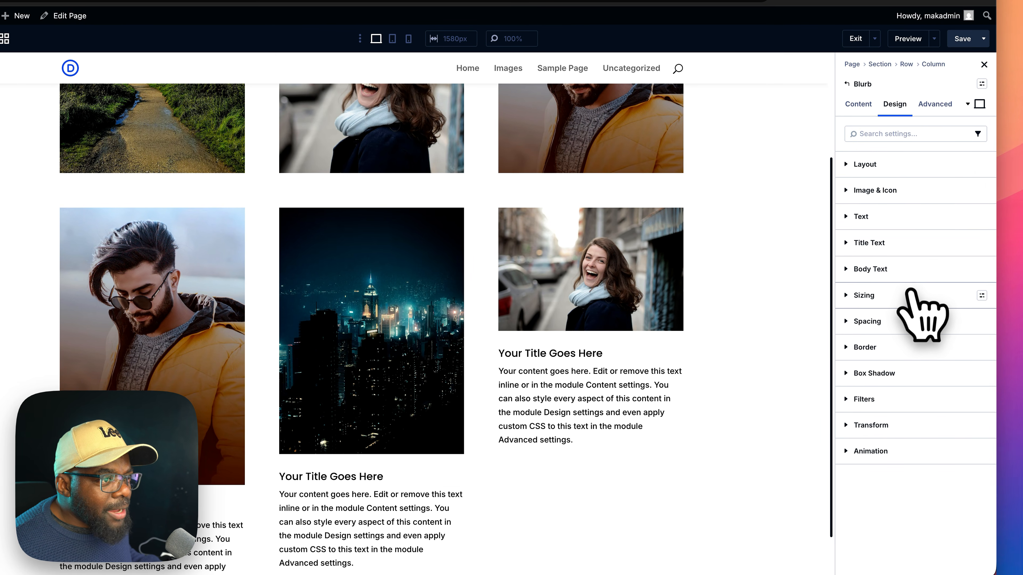
{"action": "left_click", "coordinate": [904, 295]}
{"action": "scroll", "coordinate": [918, 318], "scroll_direction": "down", "scroll_amount": 10}
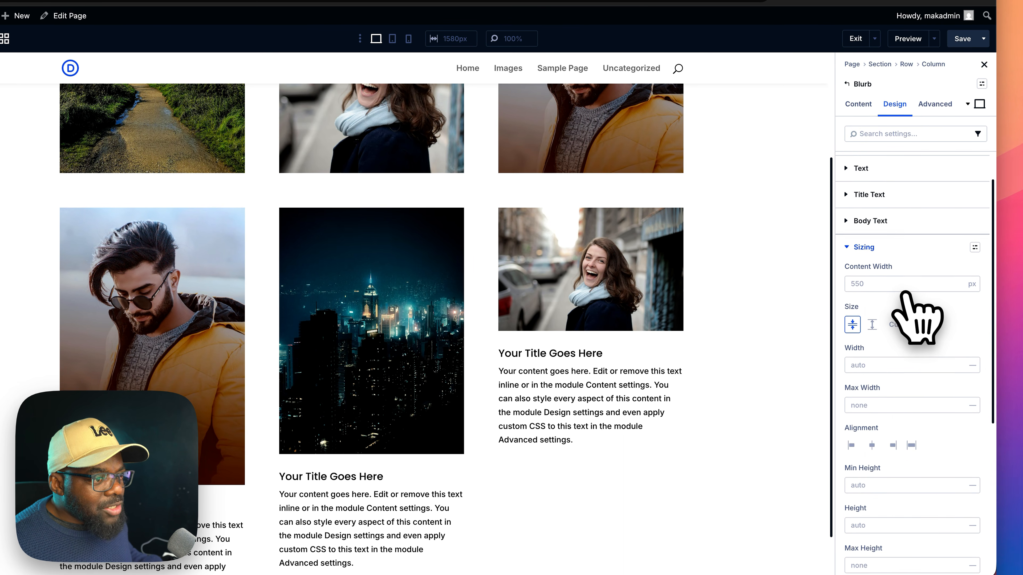
{"action": "scroll", "coordinate": [901, 293], "scroll_direction": "down", "scroll_amount": 2}
{"action": "left_click", "coordinate": [861, 389]}
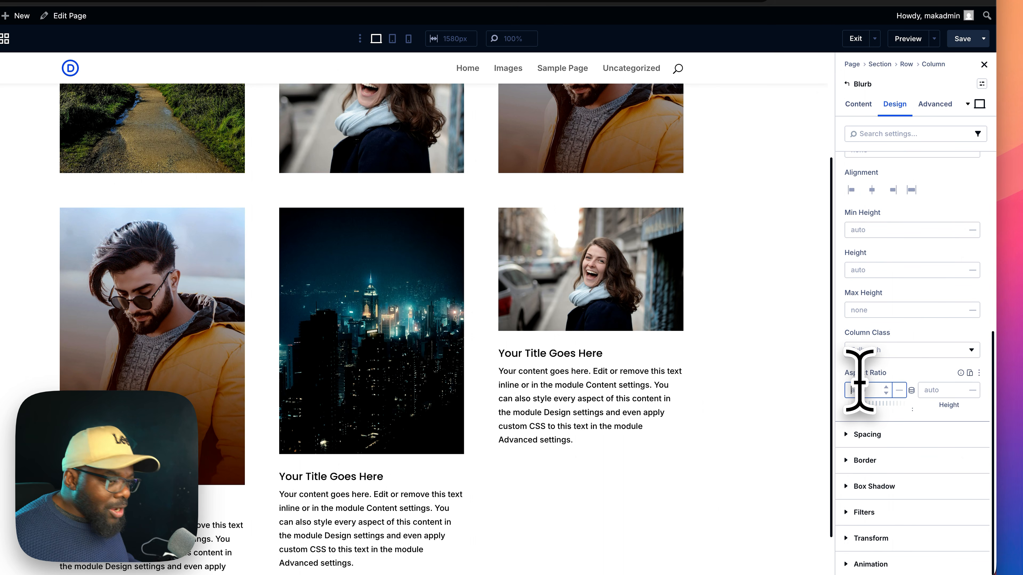
{"action": "type", "text": "1"}
{"action": "left_click", "coordinate": [926, 390]}
{"action": "type", "text": "1"}
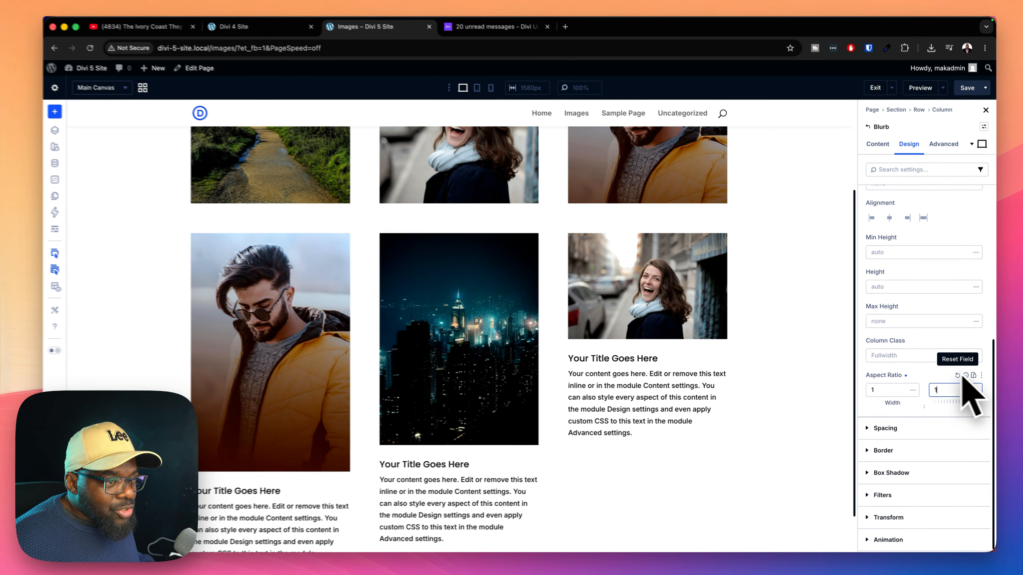
{"action": "left_click", "coordinate": [958, 376]}
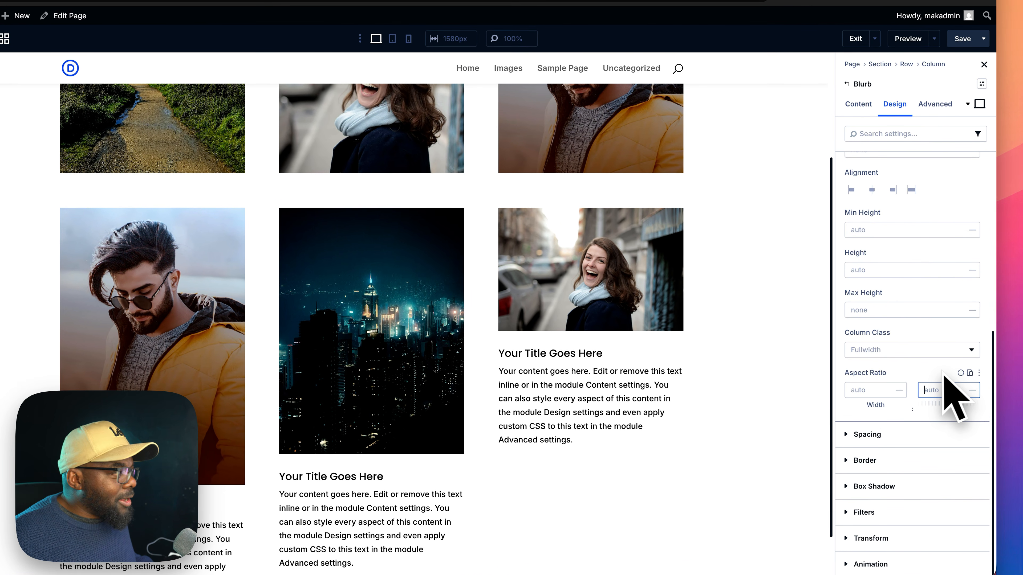
{"action": "scroll", "coordinate": [943, 372], "scroll_direction": "up", "scroll_amount": 6}
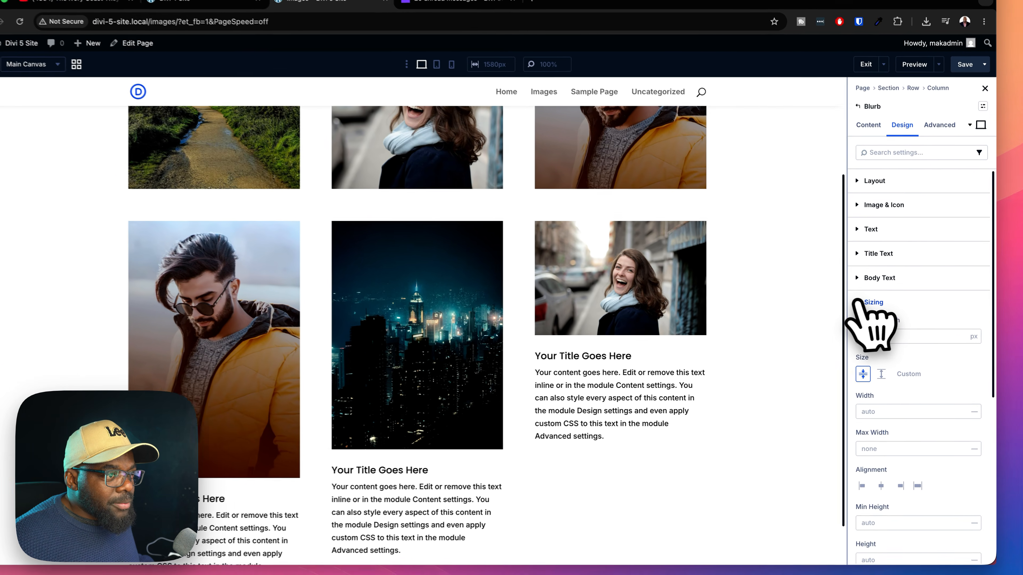
{"action": "left_click", "coordinate": [862, 302]}
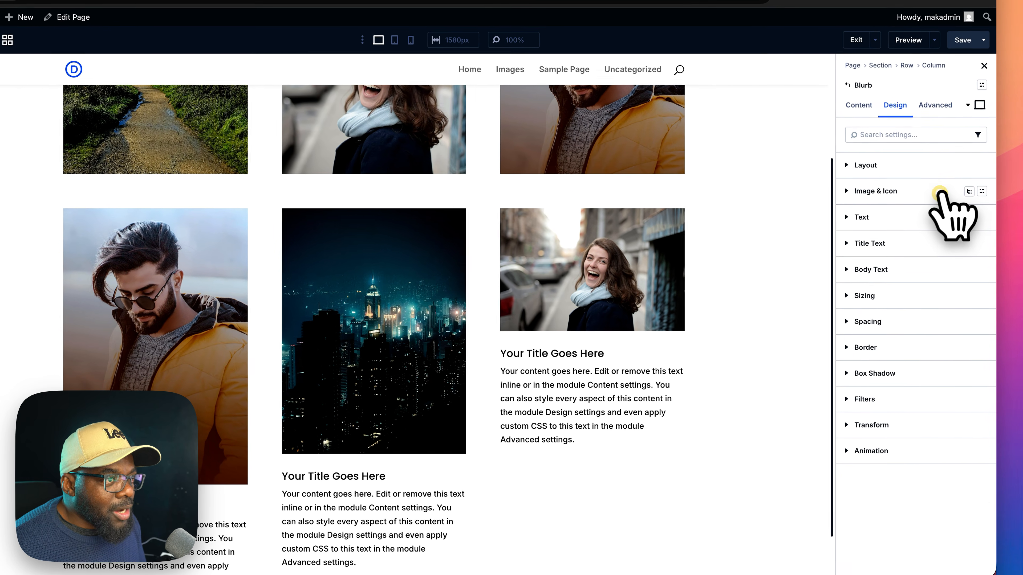
Step: Set the third blurb's image aspect ratio to 1:1 in the sizing of its Image & Icon design settings
{"action": "left_click", "coordinate": [936, 224]}
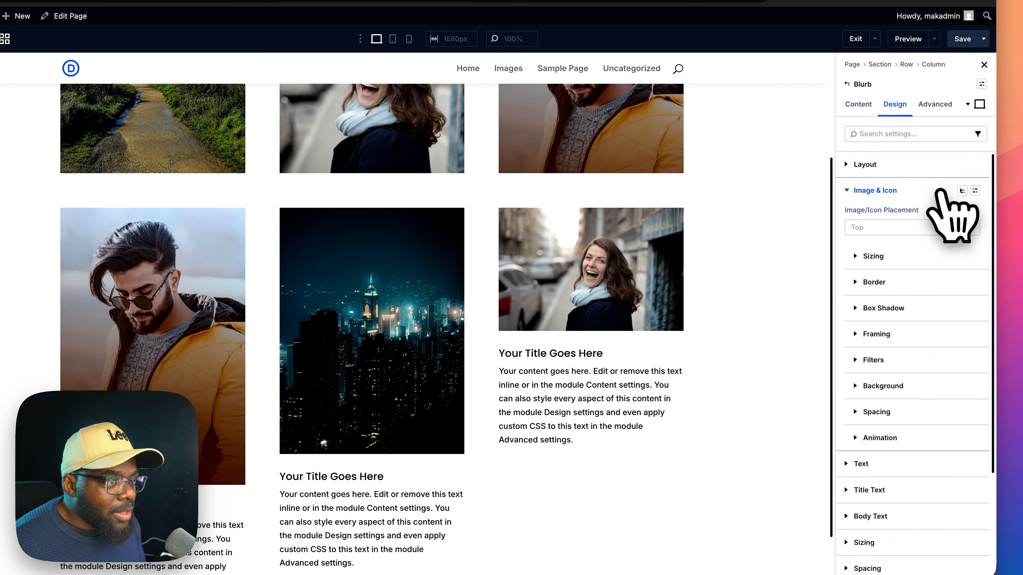
{"action": "left_click", "coordinate": [962, 190]}
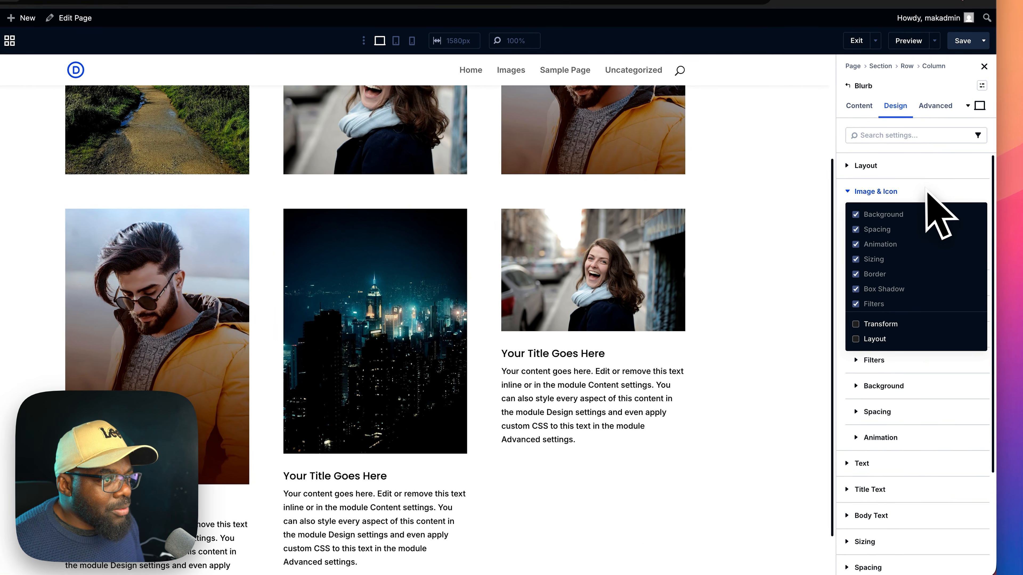
{"action": "left_click", "coordinate": [935, 222]}
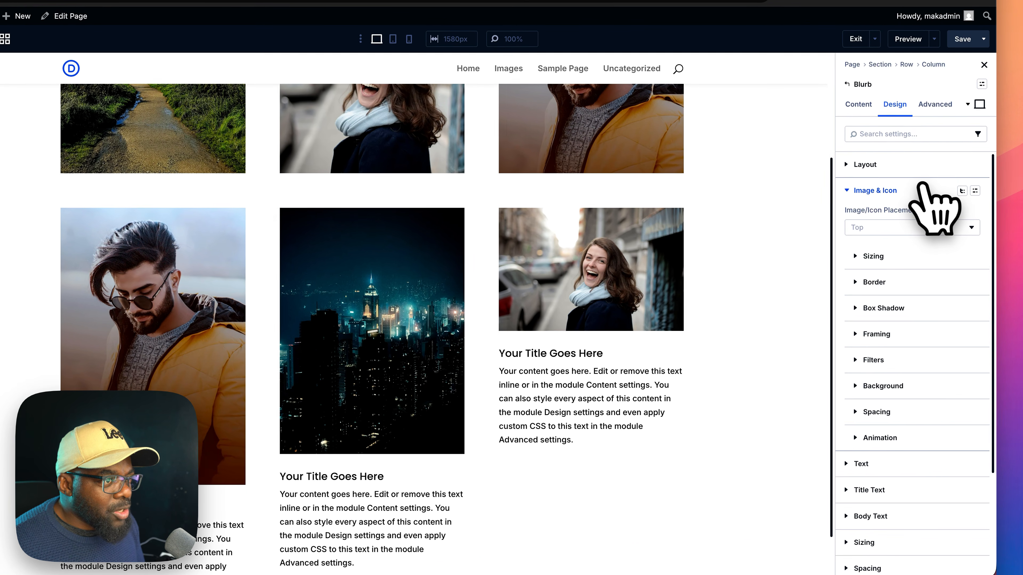
{"action": "left_click", "coordinate": [880, 255]}
{"action": "scroll", "coordinate": [914, 366], "scroll_direction": "down", "scroll_amount": 5}
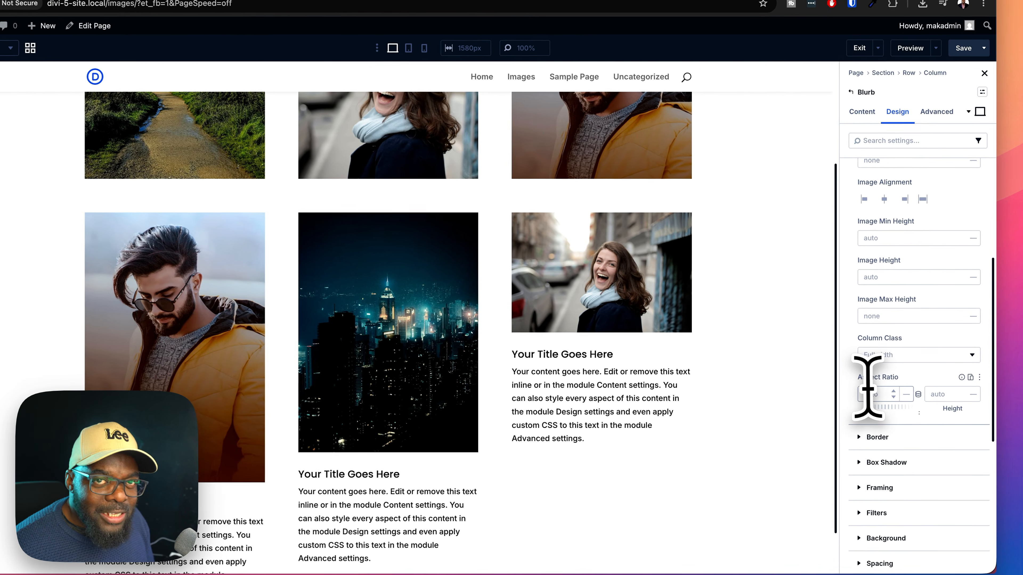
{"action": "left_click", "coordinate": [888, 393]}
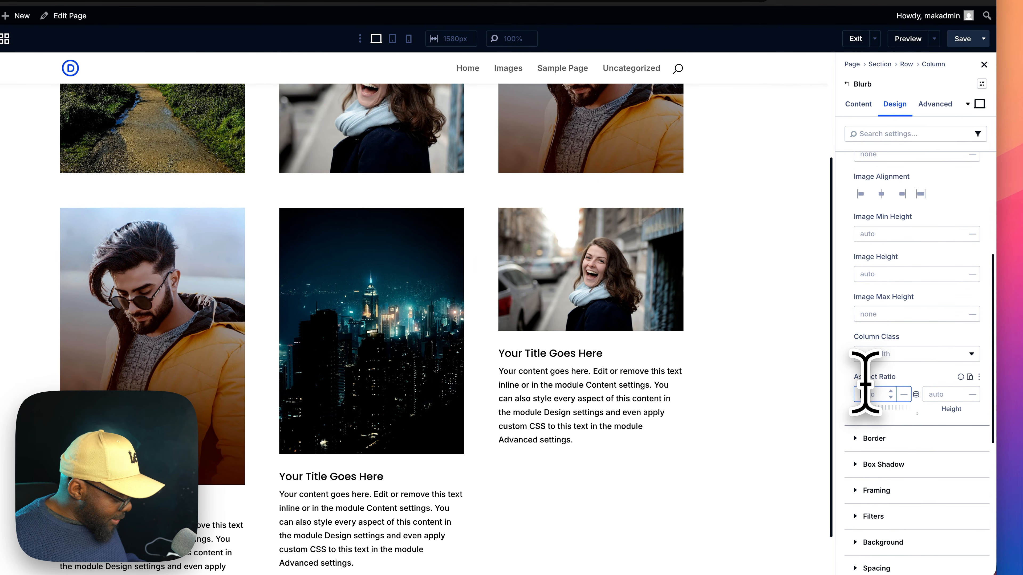
{"action": "type", "text": "1"}
{"action": "left_click", "coordinate": [931, 393]}
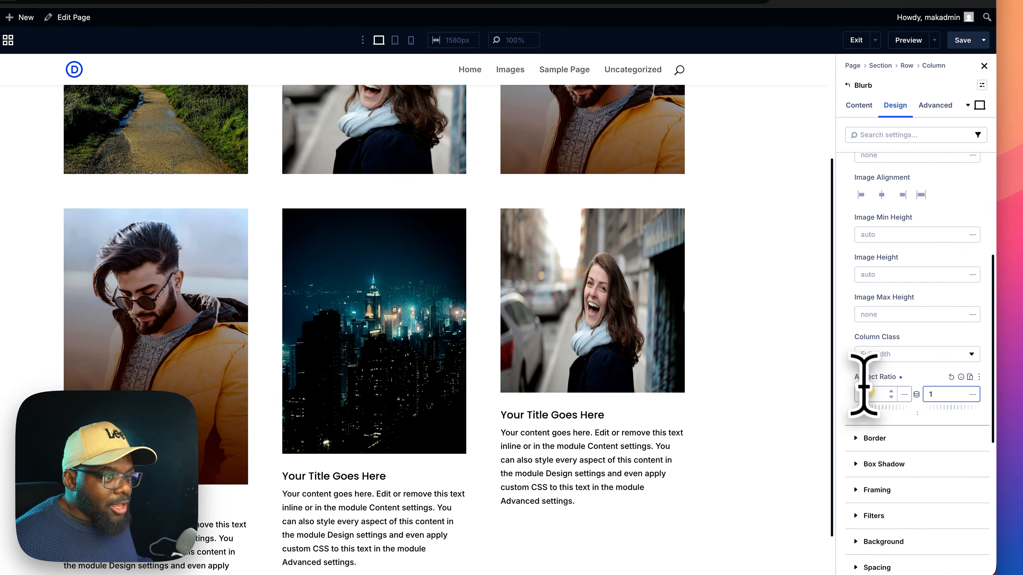
Step: Try a 4:3 aspect ratio on the third blurb's image and change it to 4:8
{"action": "left_click", "coordinate": [881, 393]}
{"action": "type", "text": "4"}
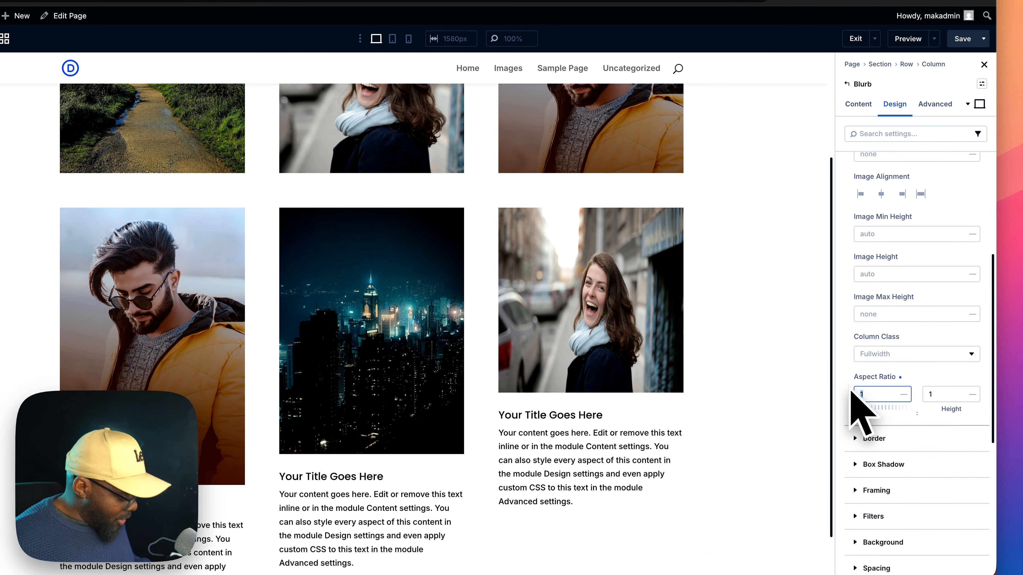
{"action": "left_click", "coordinate": [931, 393]}
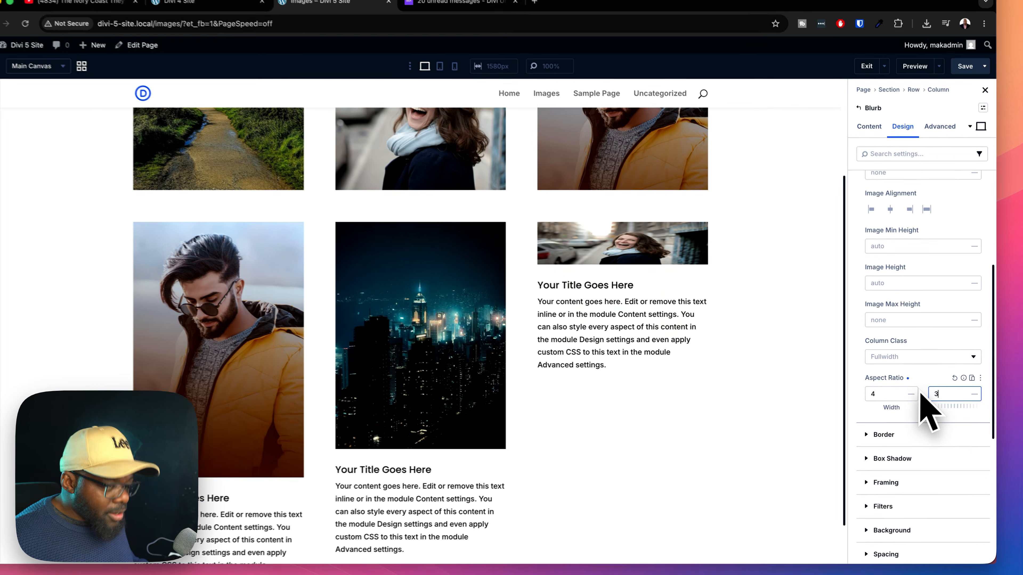
{"action": "type", "text": "3"}
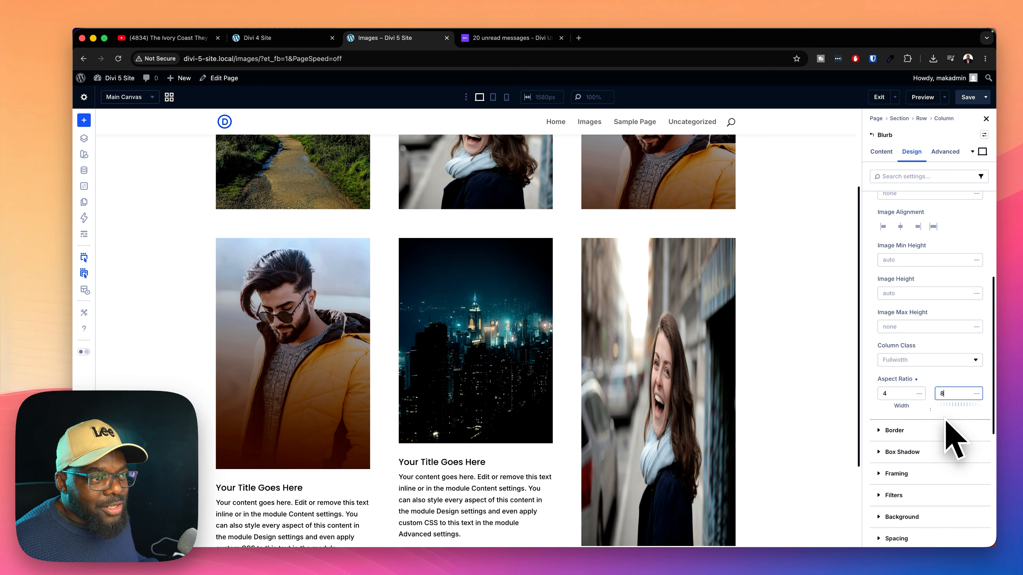
Step: Set the third blurb's image to Object Fit Cover and shift its object position to about X 50%, Y 43%
{"action": "scroll", "coordinate": [937, 421], "scroll_direction": "down", "scroll_amount": 1}
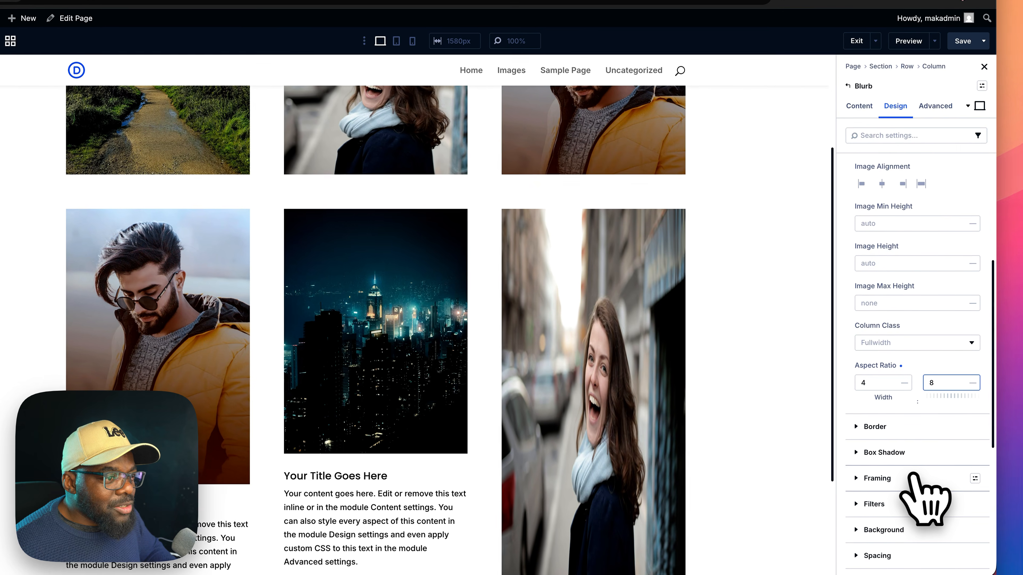
{"action": "left_click", "coordinate": [922, 475]}
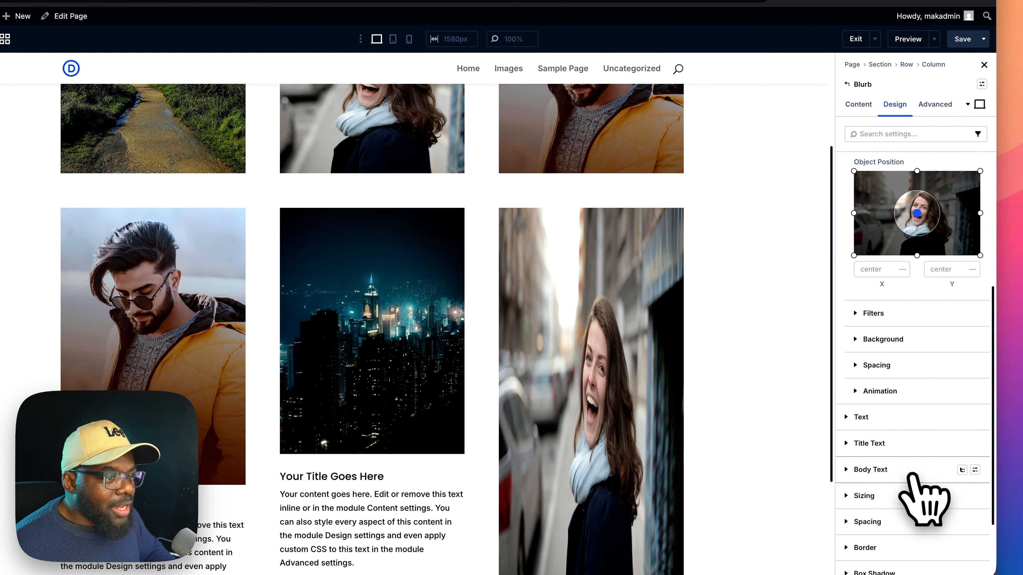
{"action": "scroll", "coordinate": [922, 250], "scroll_direction": "up", "scroll_amount": 3}
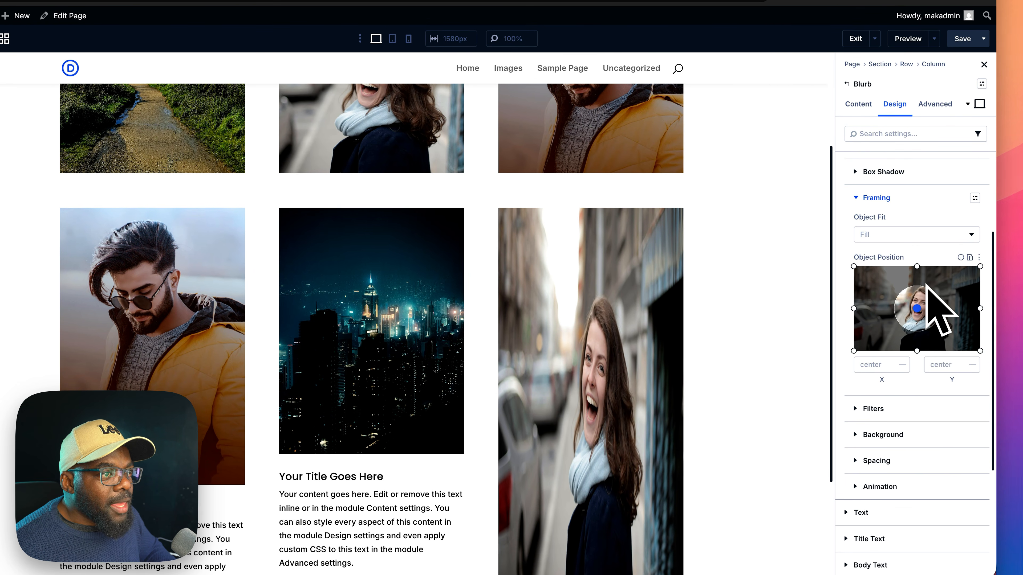
{"action": "left_click", "coordinate": [926, 247]}
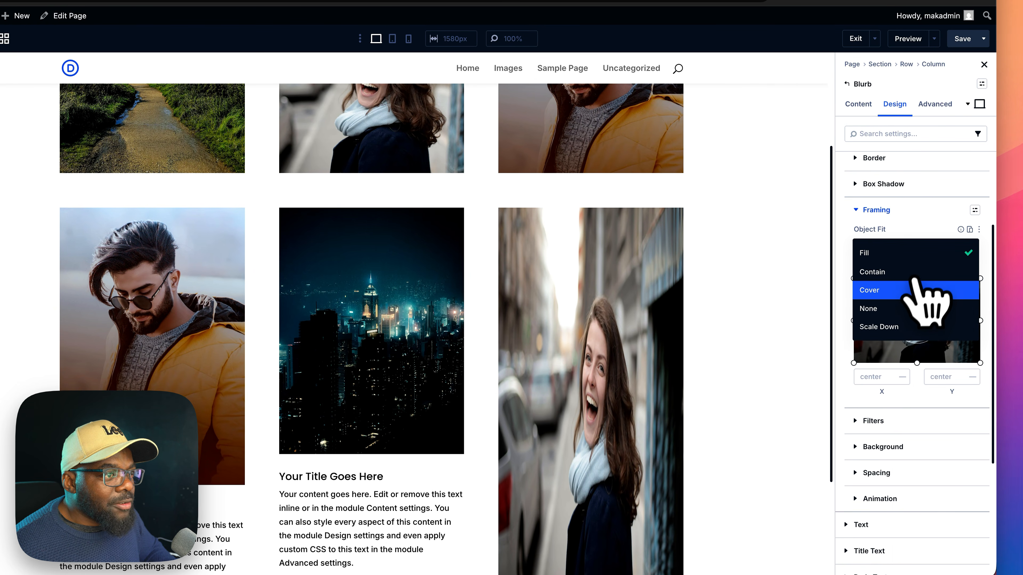
{"action": "left_click", "coordinate": [916, 290]}
{"action": "scroll", "coordinate": [776, 334], "scroll_direction": "down", "scroll_amount": 3}
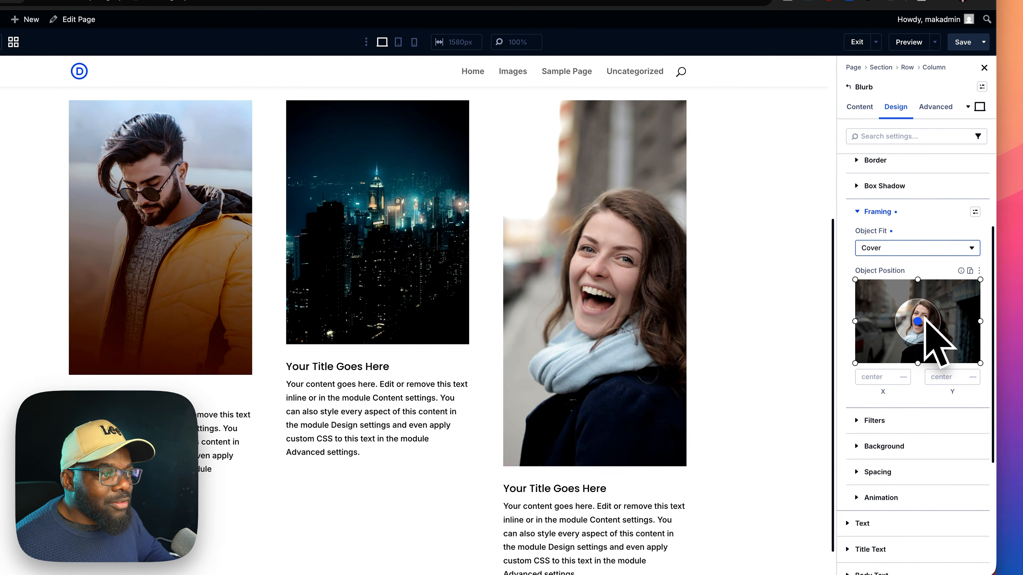
{"action": "left_click_drag", "start_coordinate": [929, 332], "coordinate": [917, 314]}
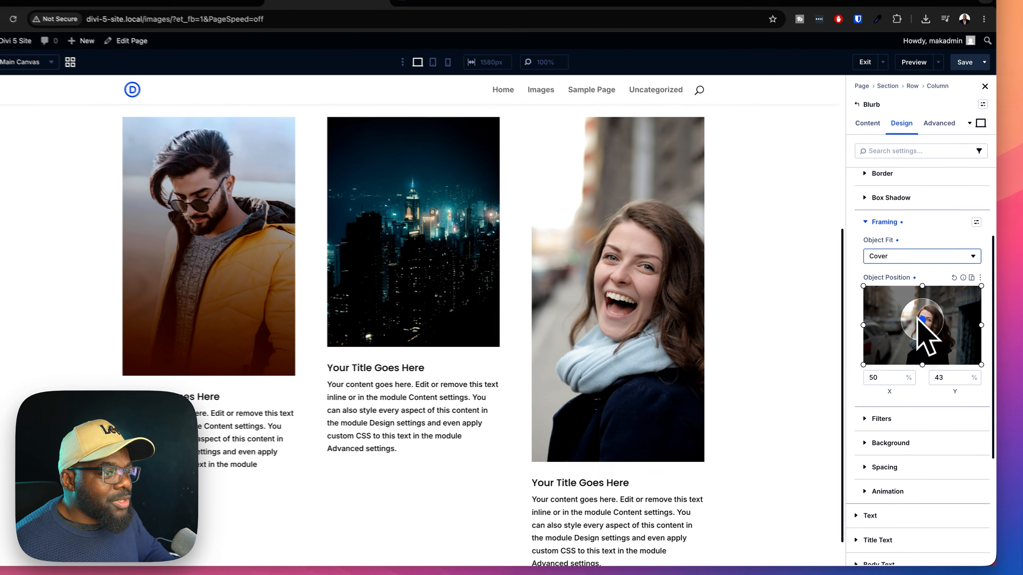
Step: Set the third blurb's image aspect ratio to 4:3 in the sizing of its Image & Icon design settings
{"action": "scroll", "coordinate": [900, 326], "scroll_direction": "up", "scroll_amount": 3}
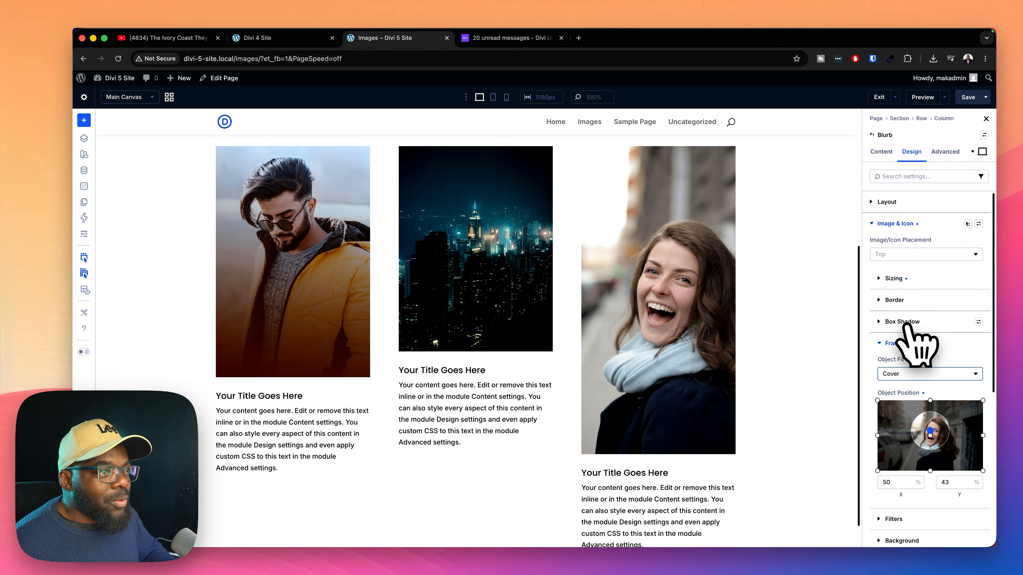
{"action": "left_click", "coordinate": [896, 343]}
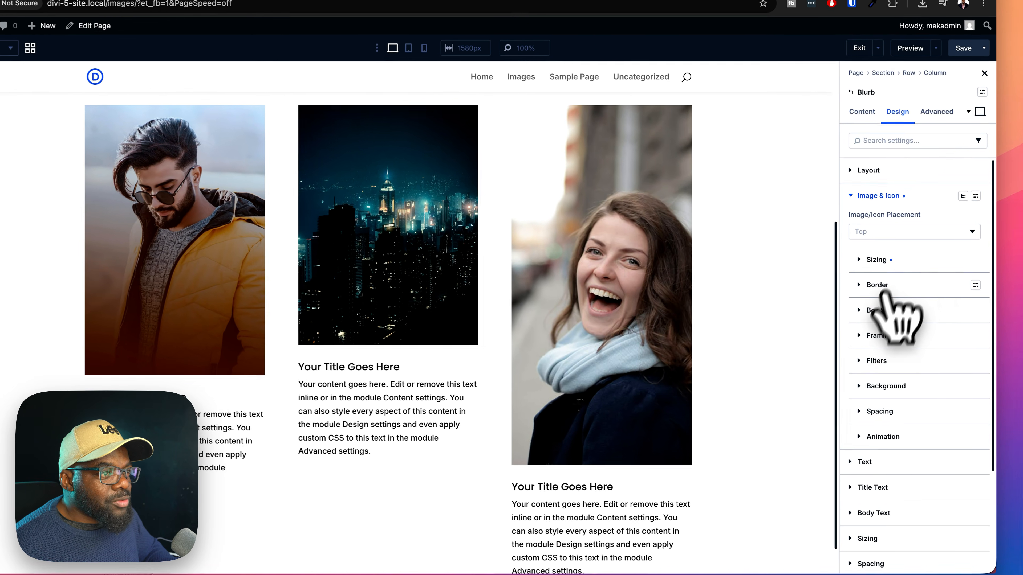
{"action": "left_click", "coordinate": [923, 280]}
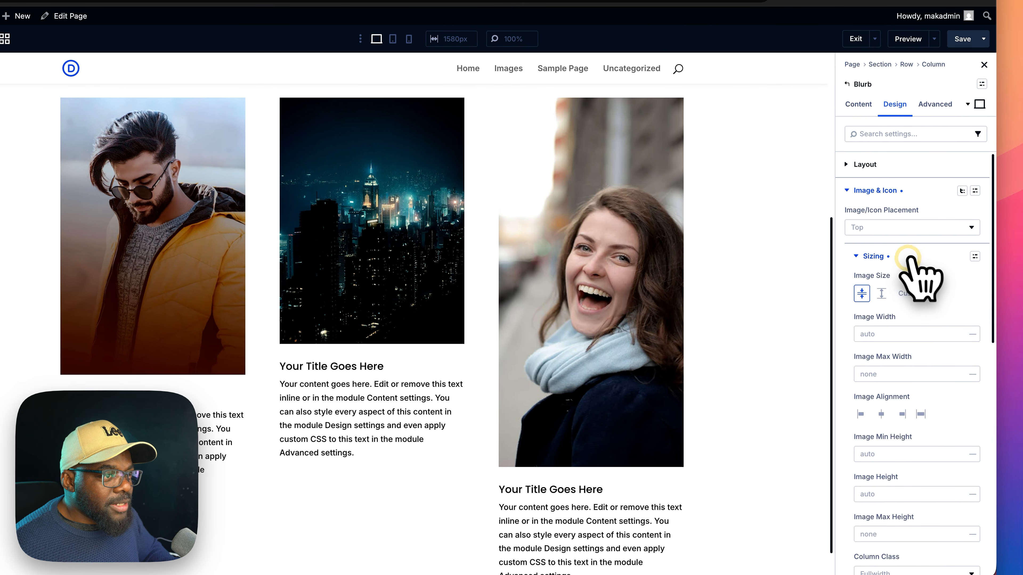
{"action": "scroll", "coordinate": [913, 365], "scroll_direction": "down", "scroll_amount": 5}
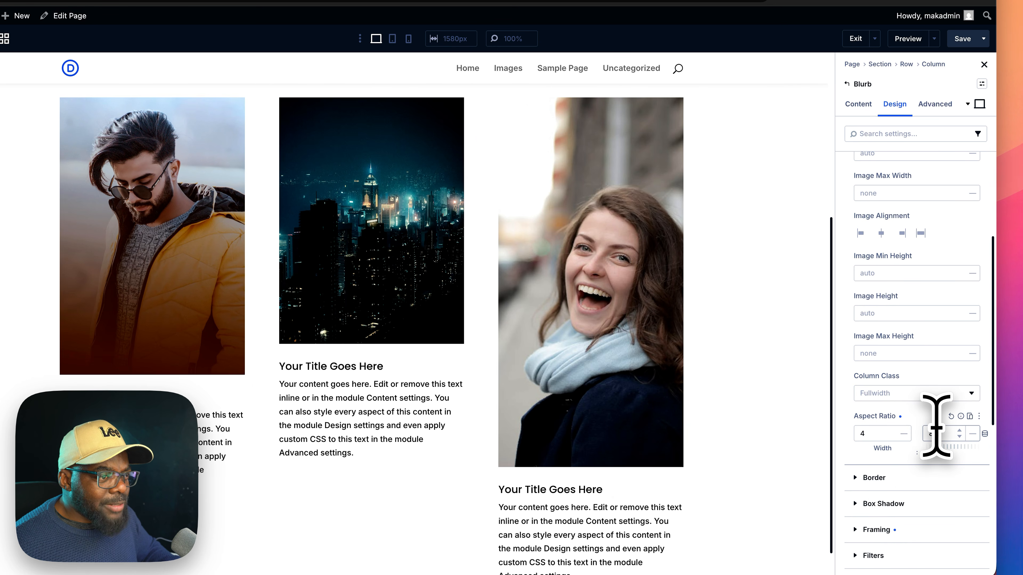
{"action": "left_click", "coordinate": [936, 434]}
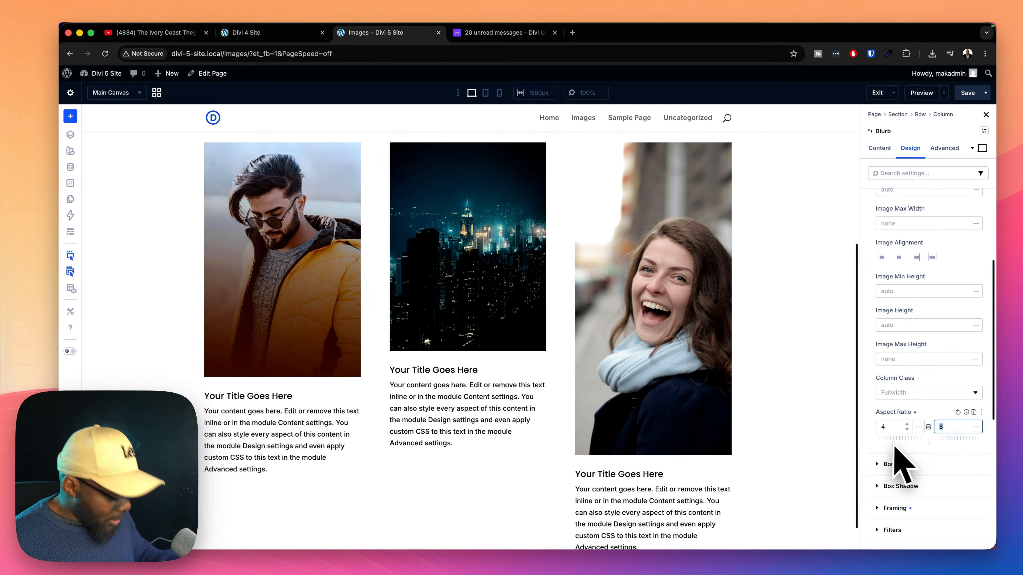
{"action": "type", "text": "3"}
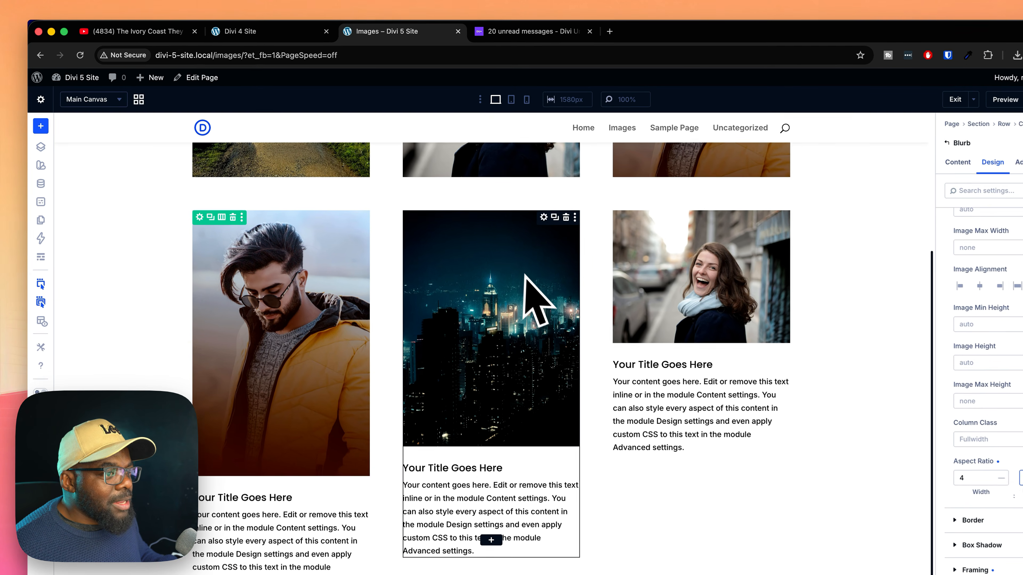
{"action": "left_click", "coordinate": [505, 251]}
{"action": "left_click", "coordinate": [989, 494]}
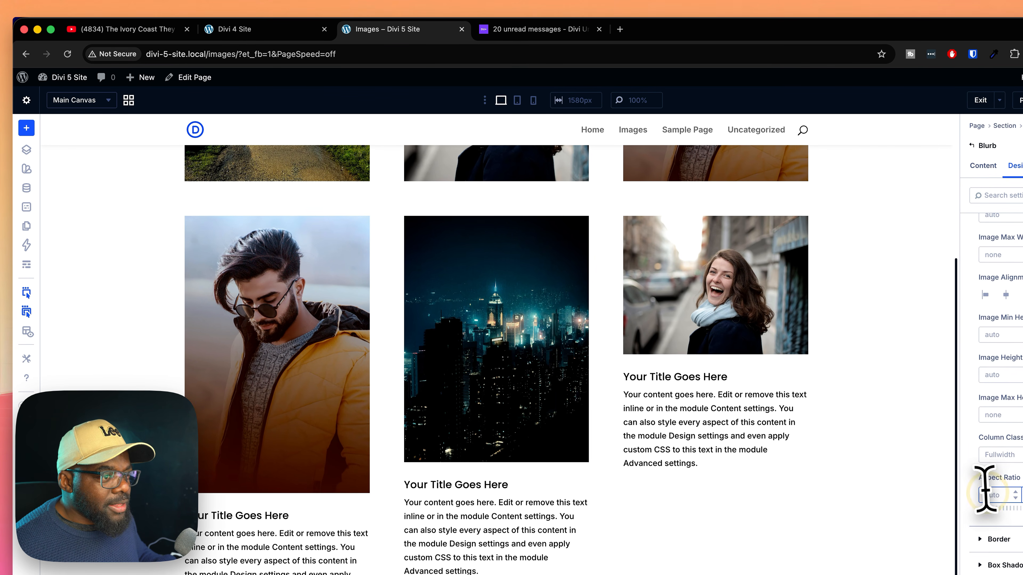
{"action": "left_click", "coordinate": [734, 258]}
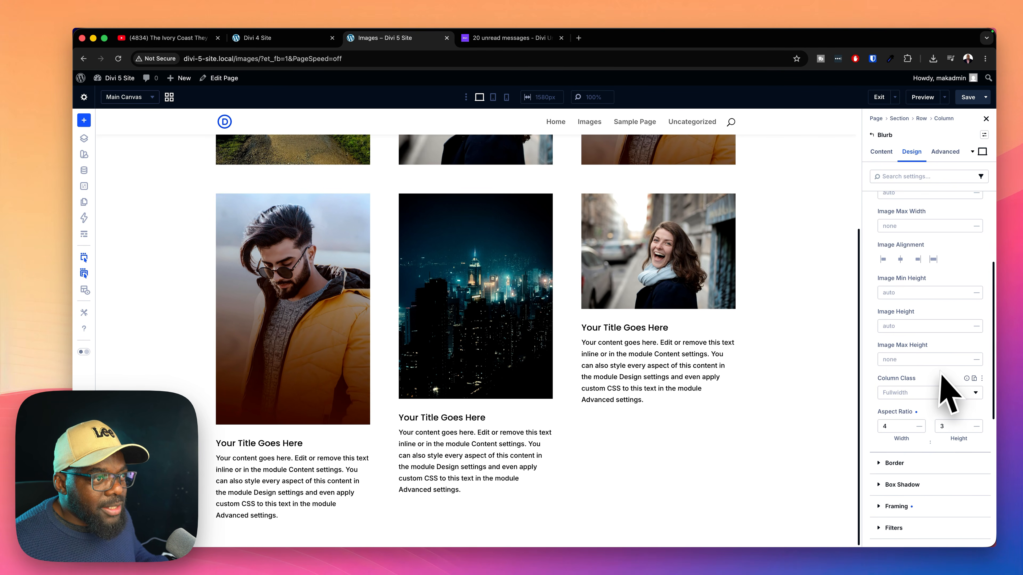
Step: Save the third blurb's current image sizing styles as a new preset named 4:3
{"action": "scroll", "coordinate": [941, 374], "scroll_direction": "up", "scroll_amount": 1}
{"action": "scroll", "coordinate": [941, 374], "scroll_direction": "up", "scroll_amount": 3}
{"action": "left_click", "coordinate": [979, 272]}
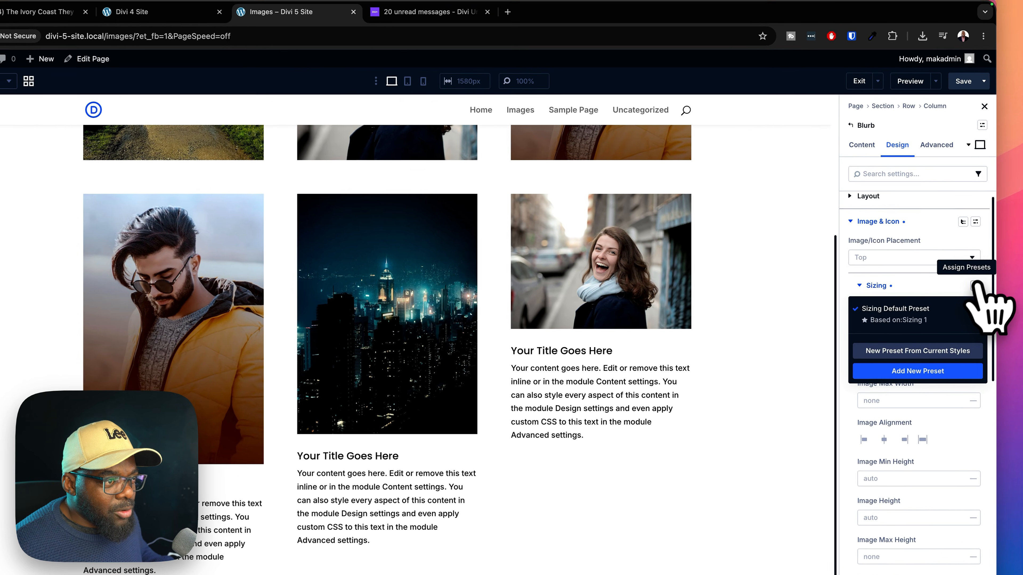
{"action": "left_click", "coordinate": [928, 350]}
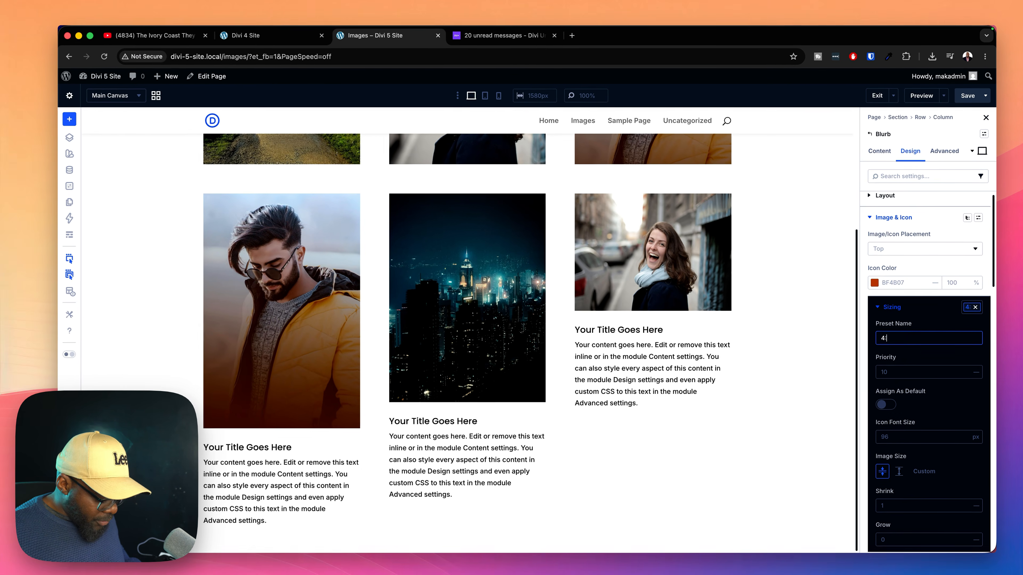
{"action": "type", "text": "4:3"}
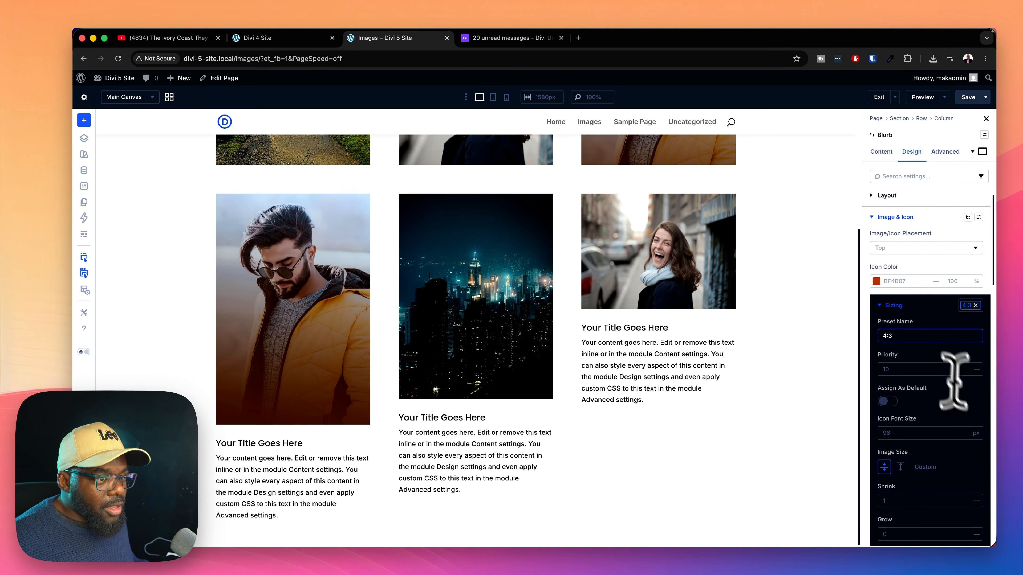
{"action": "scroll", "coordinate": [962, 434], "scroll_direction": "down", "scroll_amount": 5}
{"action": "scroll", "coordinate": [953, 425], "scroll_direction": "down", "scroll_amount": 15}
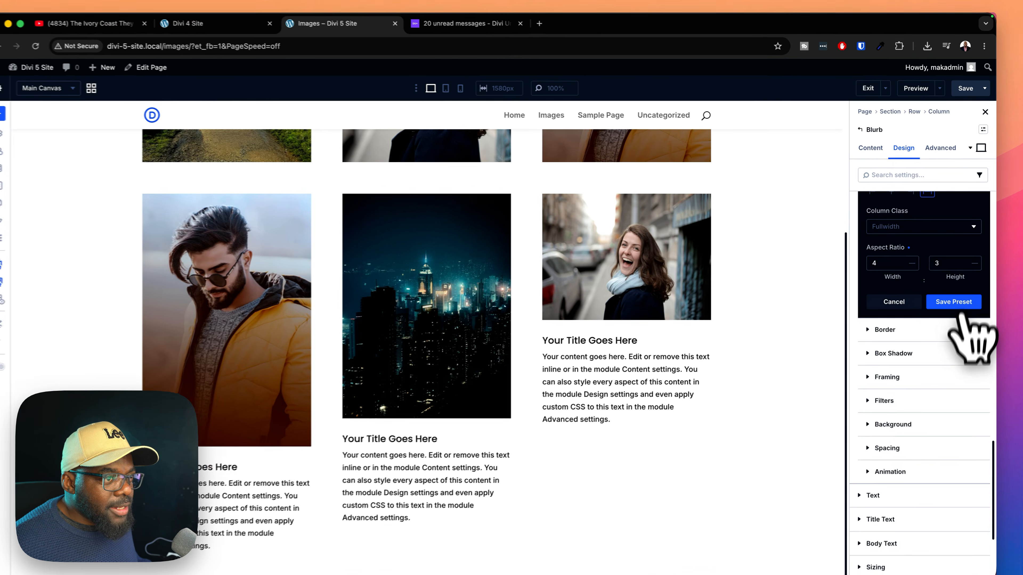
{"action": "left_click", "coordinate": [960, 294]}
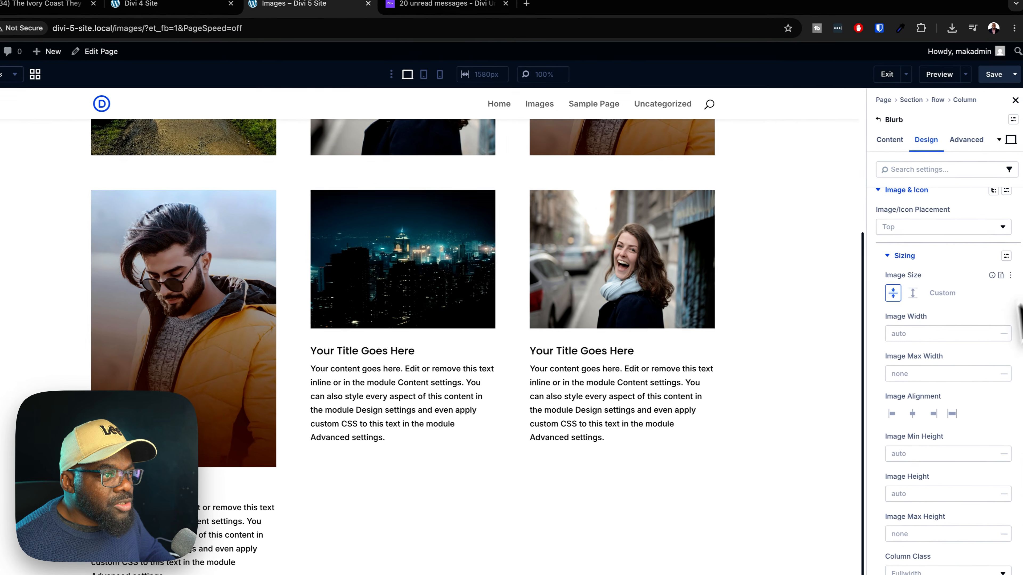
{"action": "scroll", "coordinate": [993, 263], "scroll_direction": "up", "scroll_amount": 1}
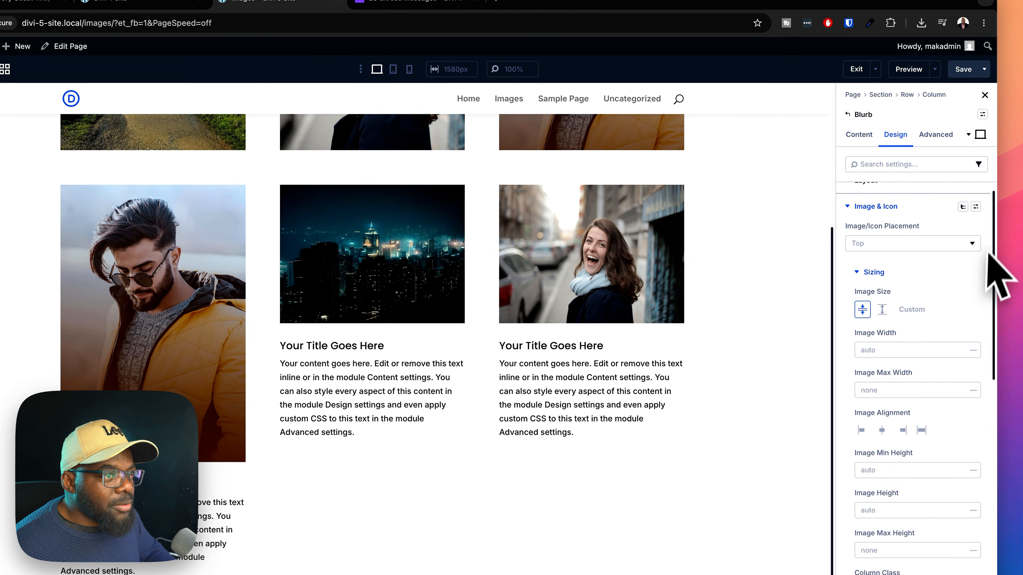
{"action": "left_click", "coordinate": [936, 204]}
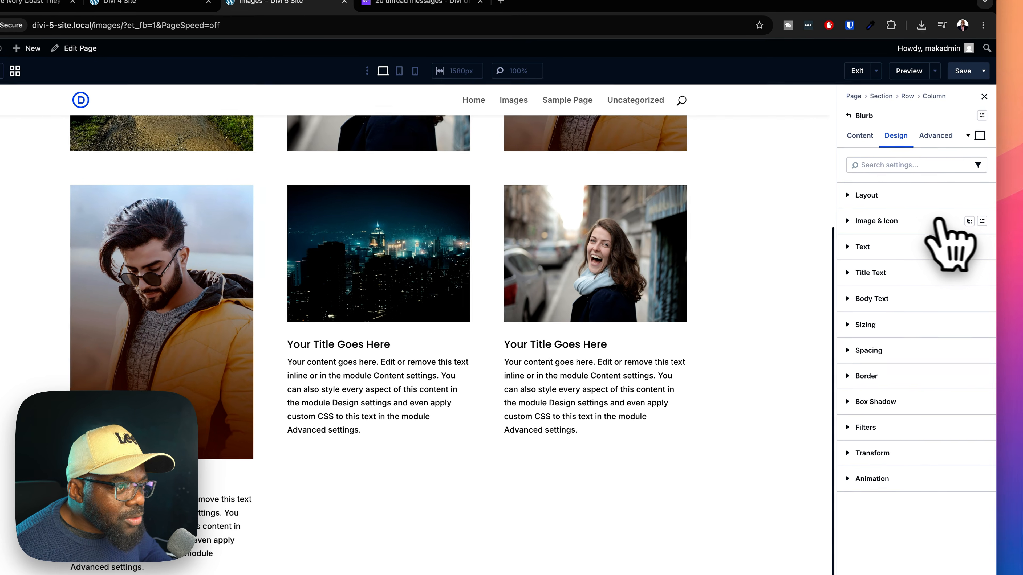
{"action": "left_click", "coordinate": [940, 221]}
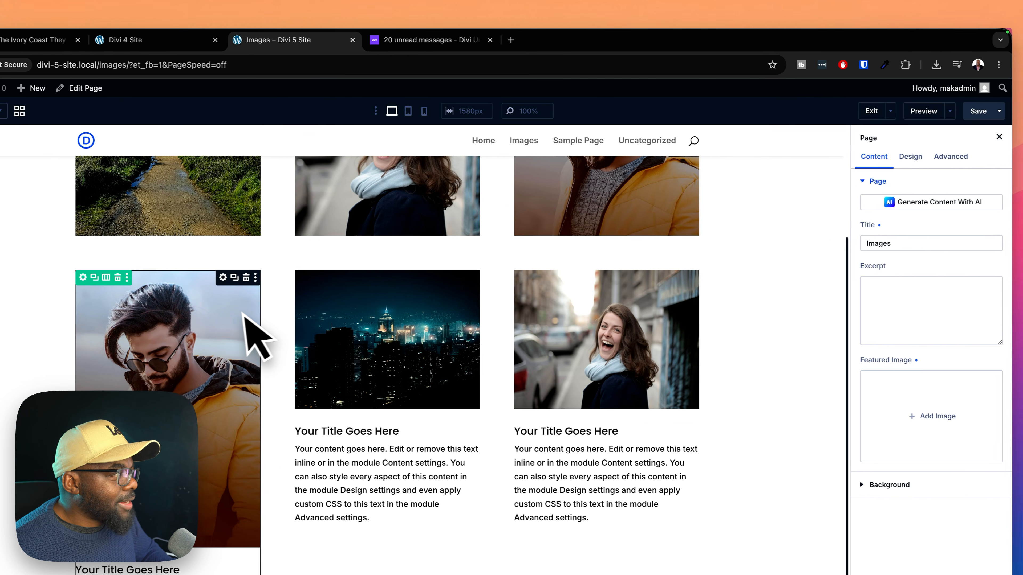
Step: Assign the 4:3 sizing preset to the first blurb's image in its Image & Icon design settings
{"action": "left_click", "coordinate": [242, 313]}
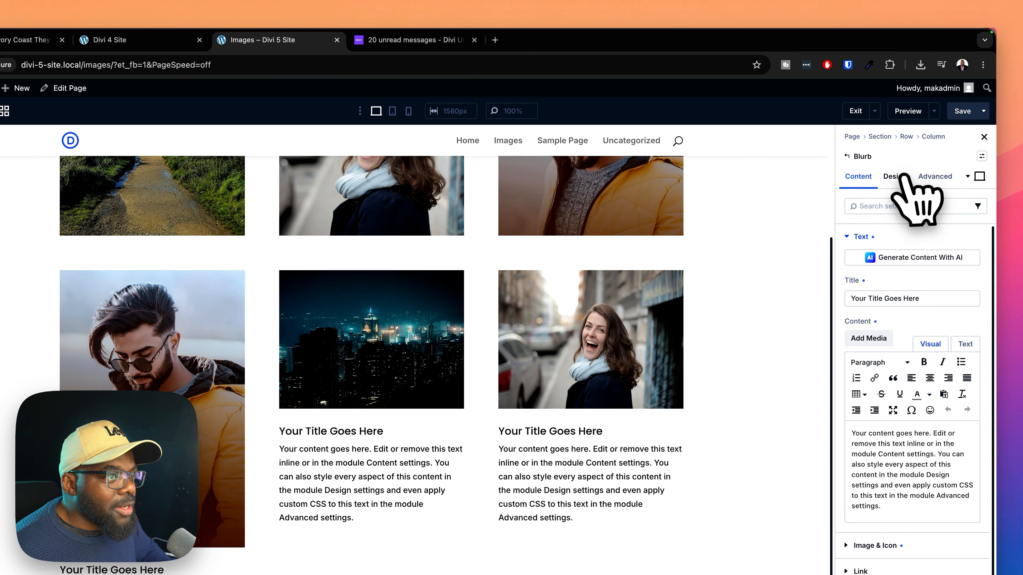
{"action": "left_click", "coordinate": [895, 176]}
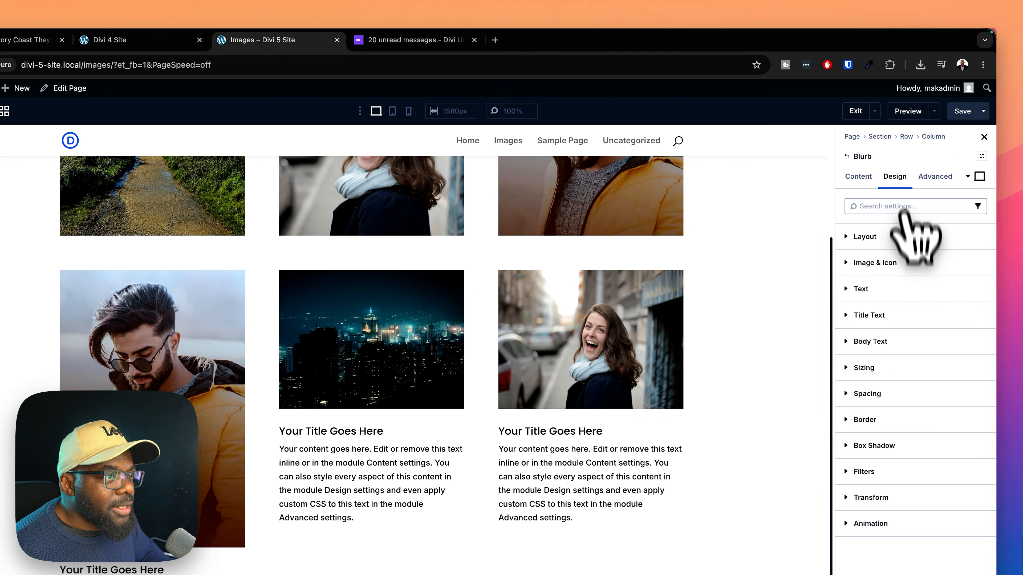
{"action": "left_click", "coordinate": [944, 264]}
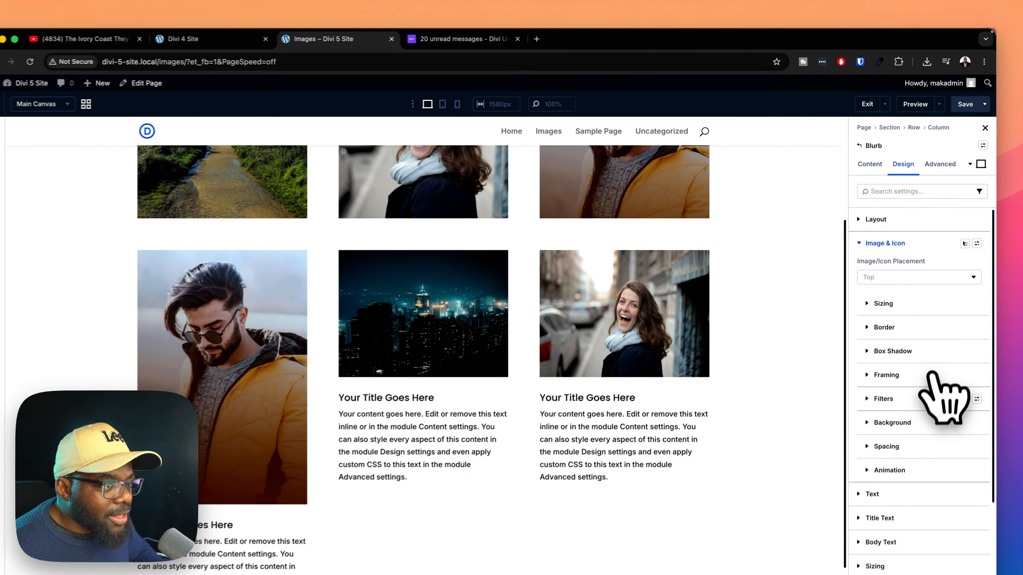
{"action": "left_click", "coordinate": [926, 303]}
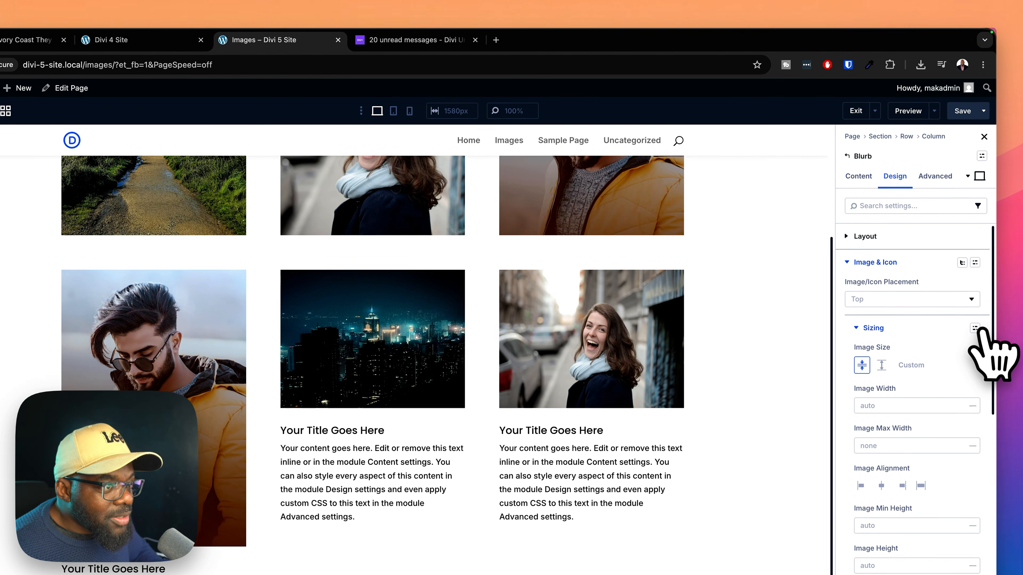
{"action": "left_click", "coordinate": [977, 303]}
{"action": "left_click", "coordinate": [926, 390]}
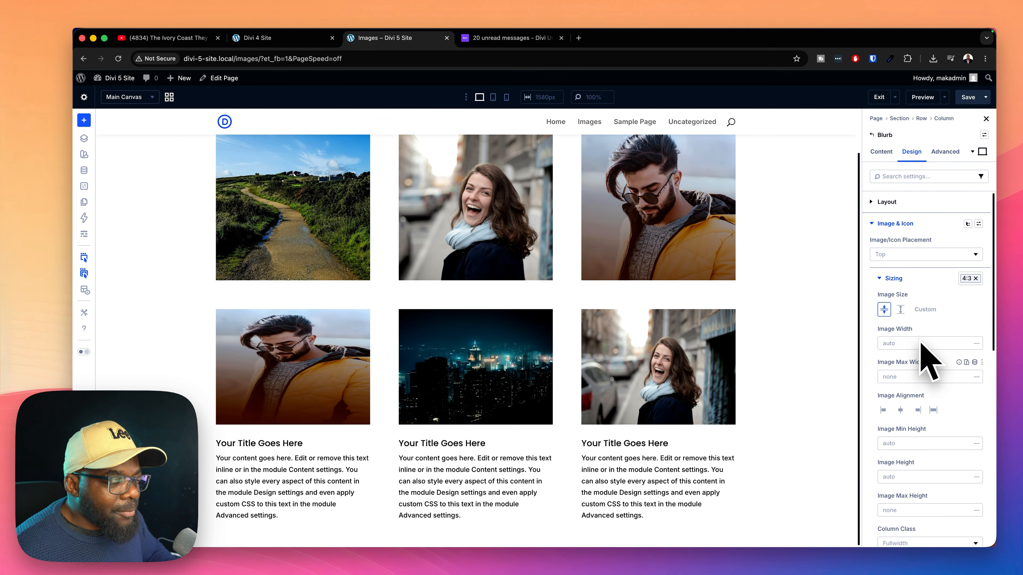
Step: Set the first blurb's image framing to Object Fit Cover and shift its object position to frame the man's face
{"action": "scroll", "coordinate": [947, 423], "scroll_direction": "down", "scroll_amount": 5}
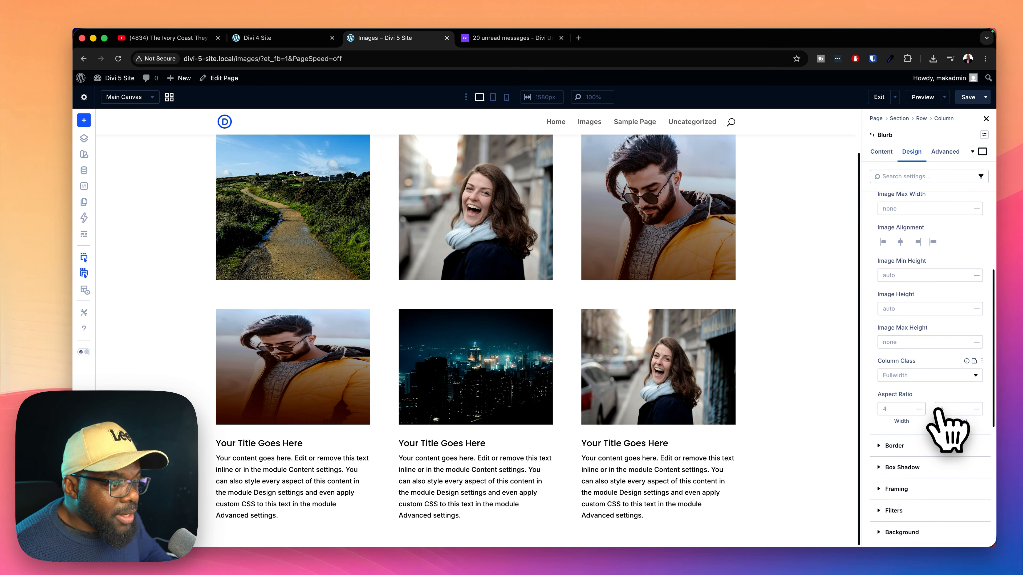
{"action": "scroll", "coordinate": [937, 411], "scroll_direction": "down", "scroll_amount": 2}
{"action": "left_click", "coordinate": [919, 431]}
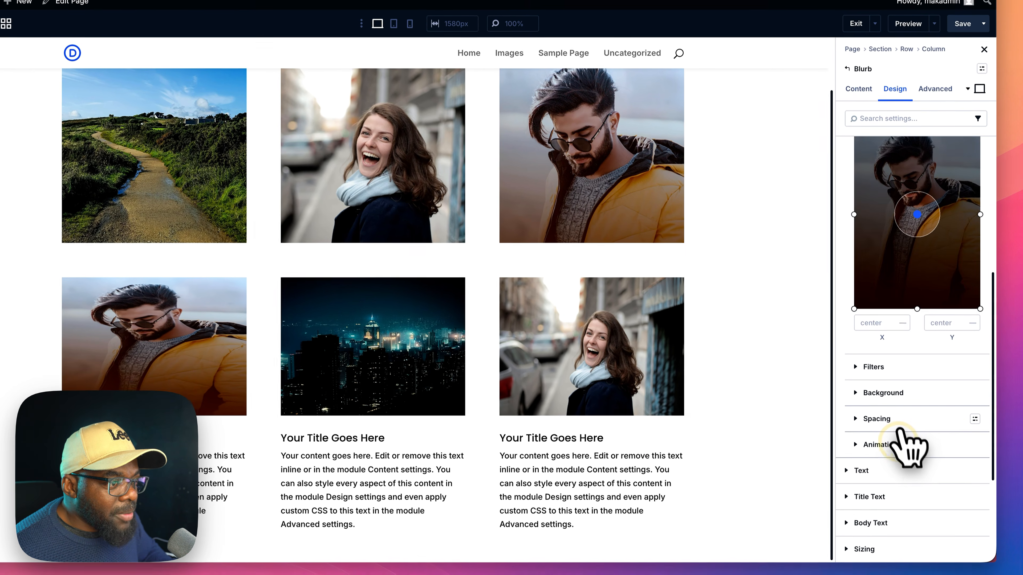
{"action": "scroll", "coordinate": [941, 239], "scroll_direction": "up", "scroll_amount": 5}
{"action": "left_click", "coordinate": [884, 273]}
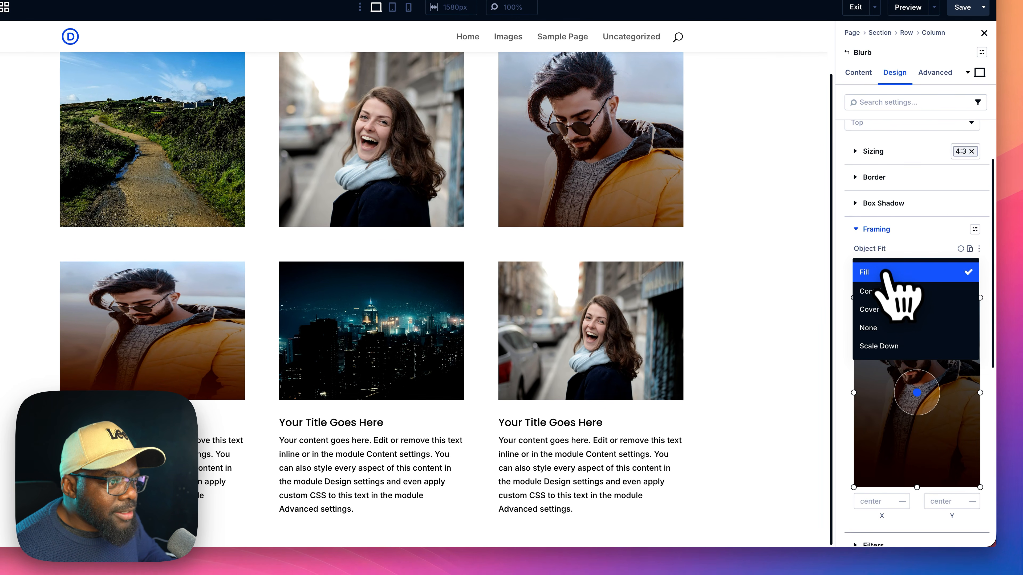
{"action": "left_click", "coordinate": [892, 307]}
{"action": "left_click_drag", "start_coordinate": [908, 338], "coordinate": [924, 318]}
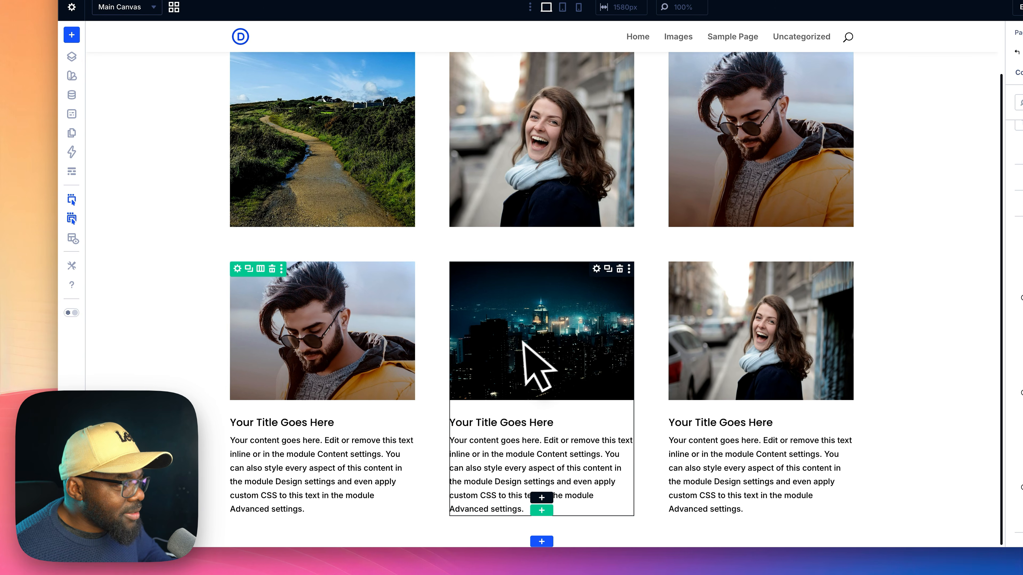
Step: Set the second blurb's image to Object Fit Cover and shift its object position to about X 67%, Y 8%
{"action": "left_click", "coordinate": [922, 272]}
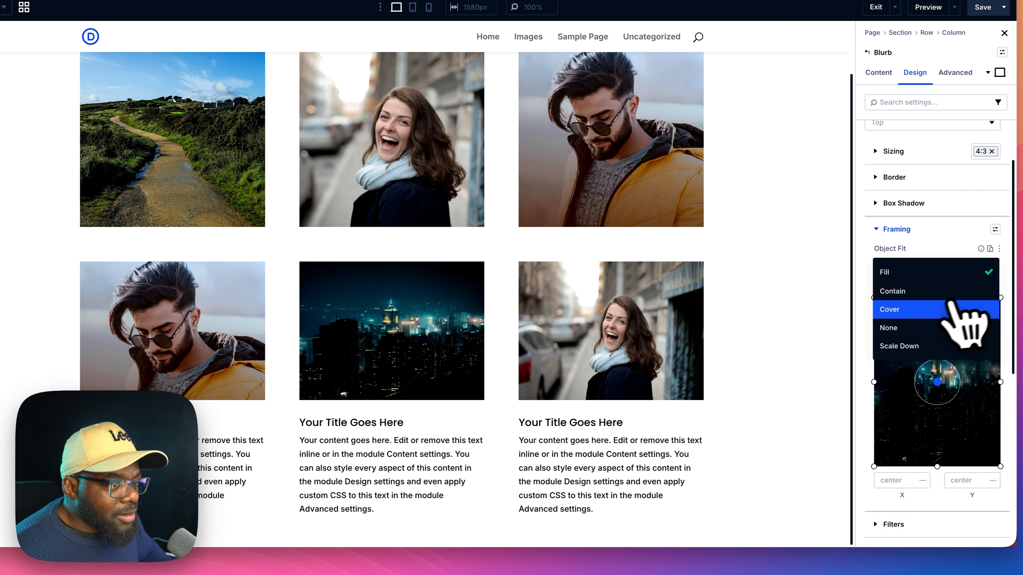
{"action": "left_click", "coordinate": [922, 309]}
{"action": "left_click_drag", "start_coordinate": [920, 382], "coordinate": [930, 318]}
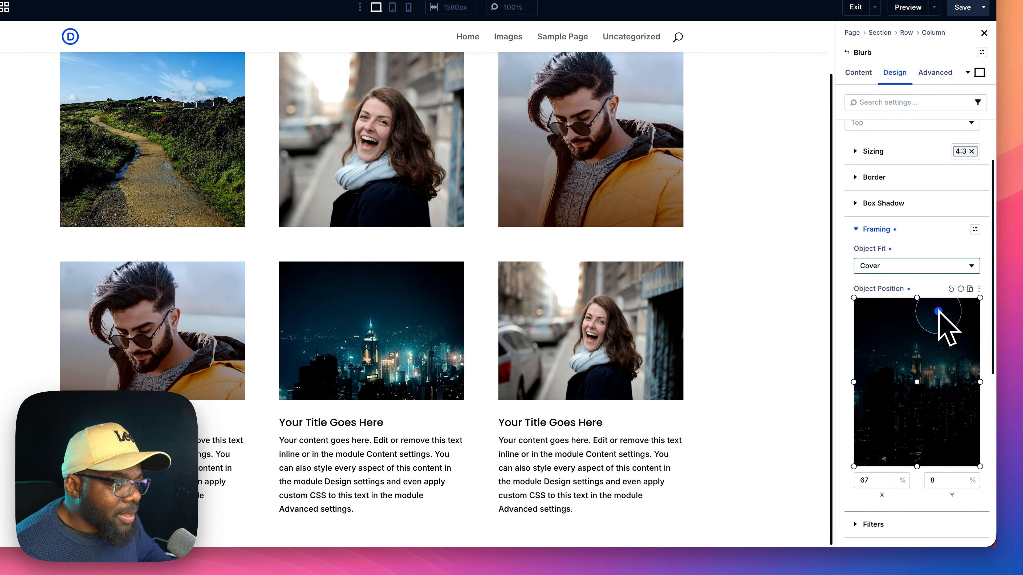
{"action": "left_click", "coordinate": [784, 399]}
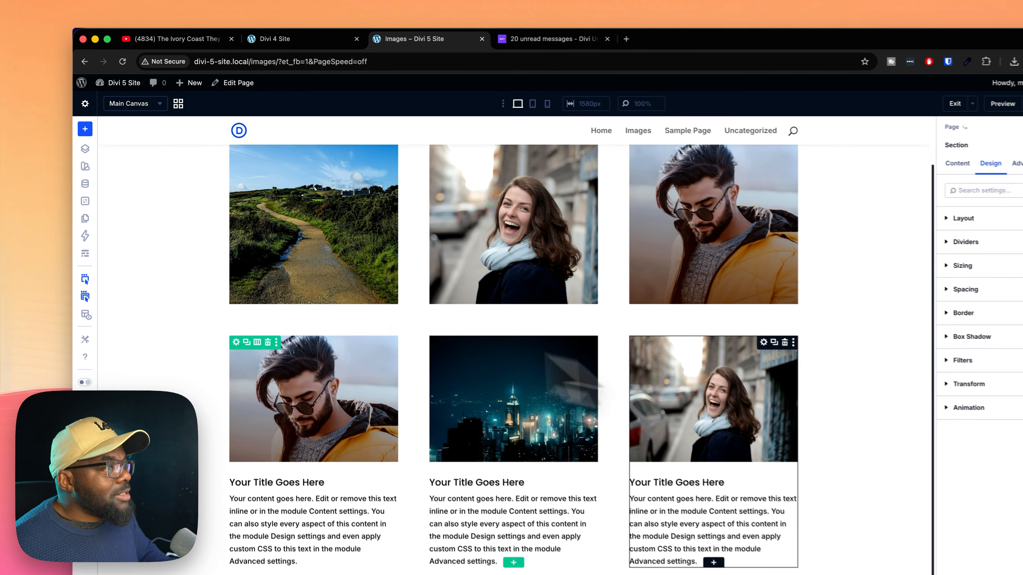
Step: Set the aspect ratio of the first image module, the country path photo, to 16:9 in its sizing settings
{"action": "scroll", "coordinate": [300, 242], "scroll_direction": "up", "scroll_amount": 3}
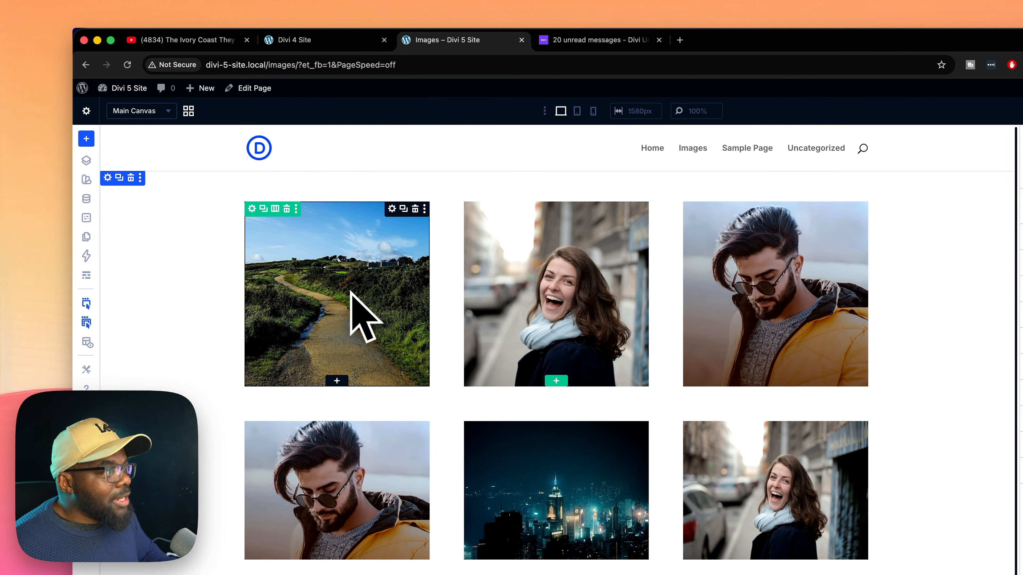
{"action": "left_click", "coordinate": [350, 294]}
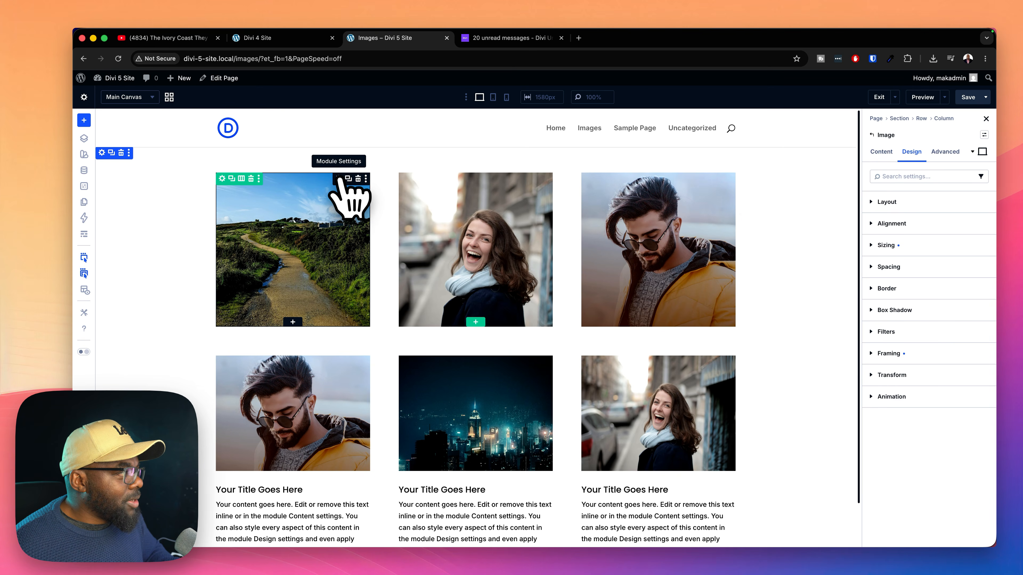
{"action": "left_click", "coordinate": [936, 246]}
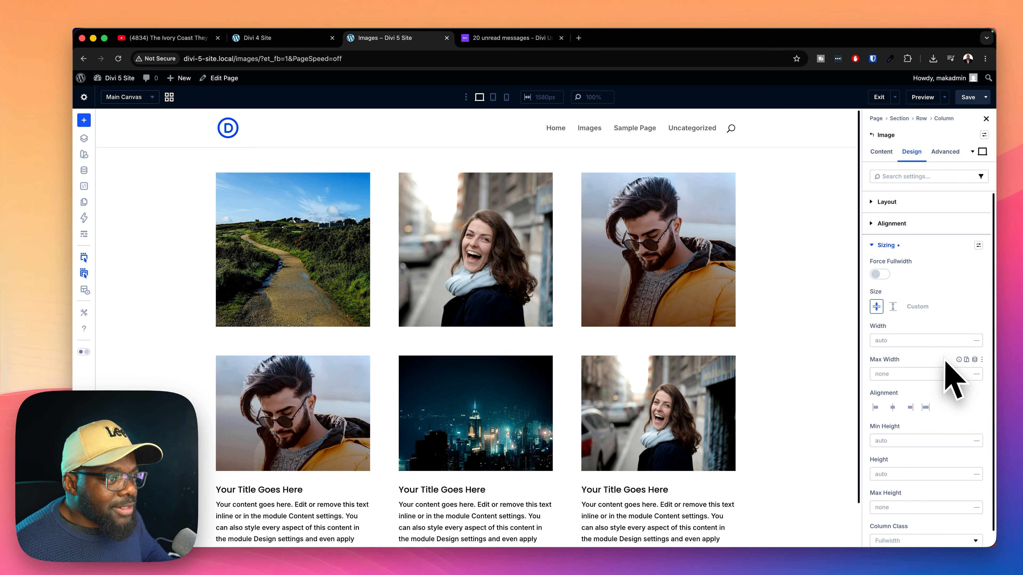
{"action": "scroll", "coordinate": [944, 359], "scroll_direction": "down", "scroll_amount": 3}
{"action": "left_click_drag", "start_coordinate": [888, 451], "coordinate": [841, 446]}
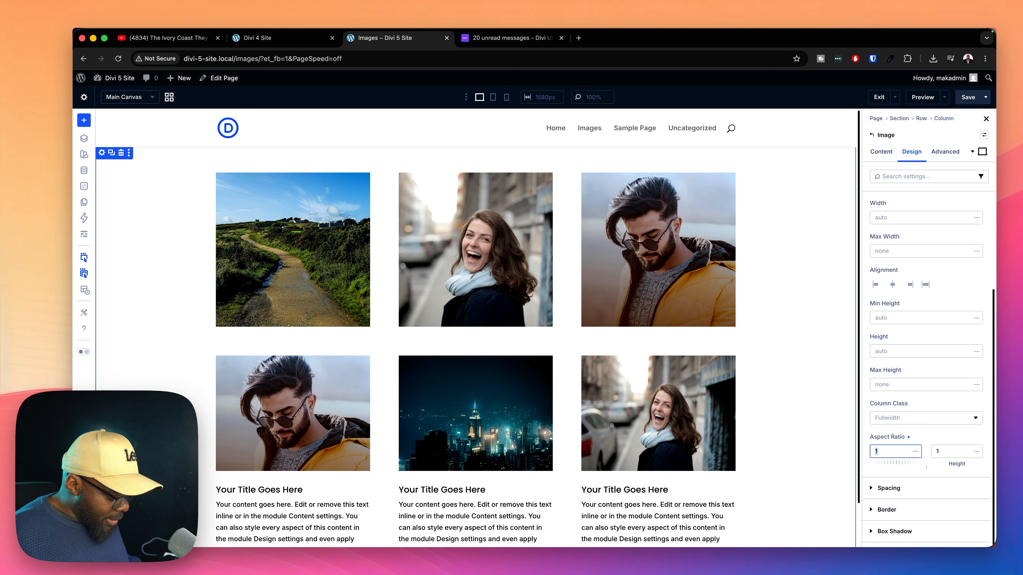
{"action": "type", "text": "16"}
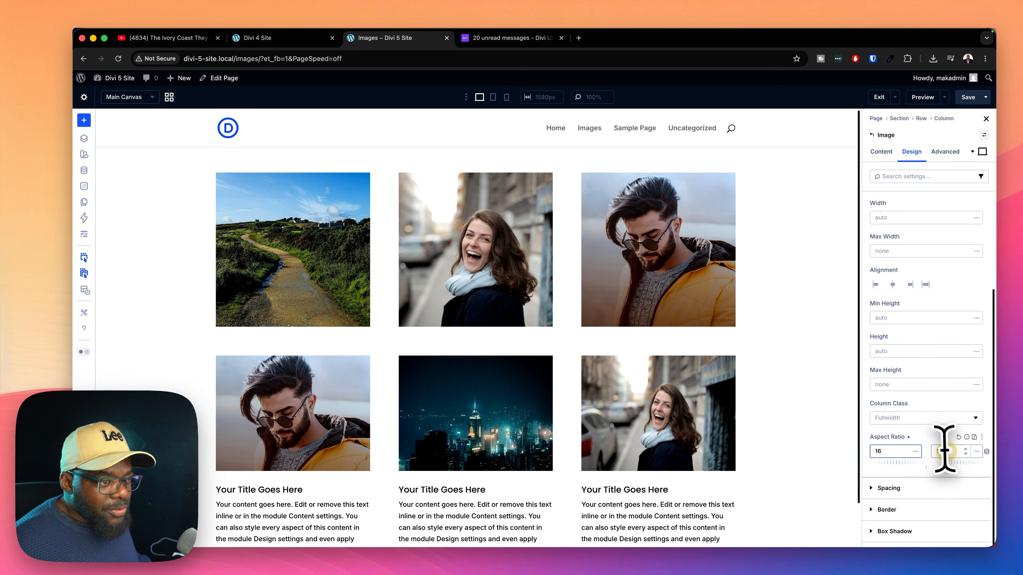
{"action": "left_click_drag", "start_coordinate": [943, 451], "coordinate": [930, 460]}
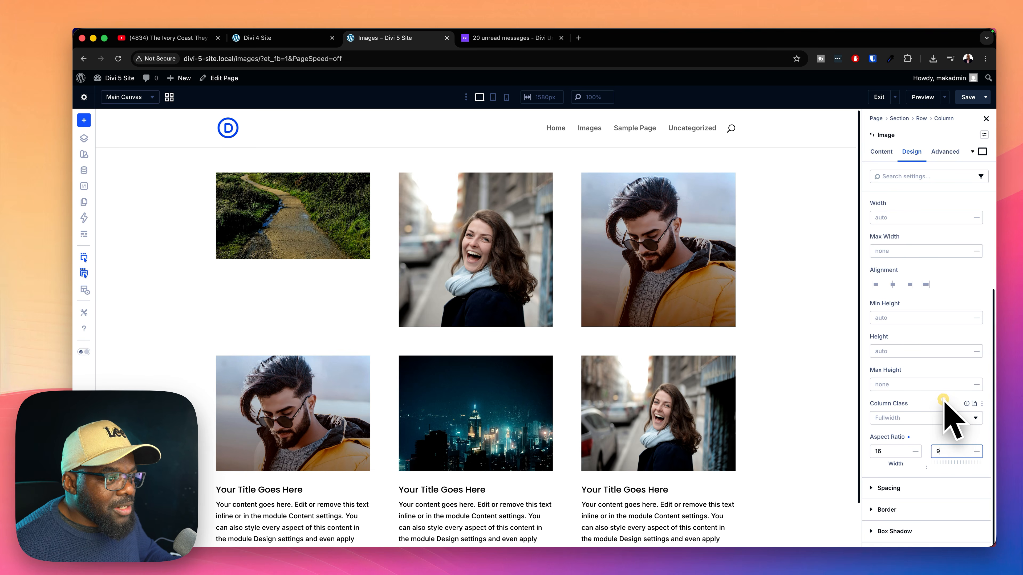
{"action": "scroll", "coordinate": [930, 491], "scroll_direction": "up", "scroll_amount": 4}
{"action": "scroll", "coordinate": [921, 457], "scroll_direction": "down", "scroll_amount": 4}
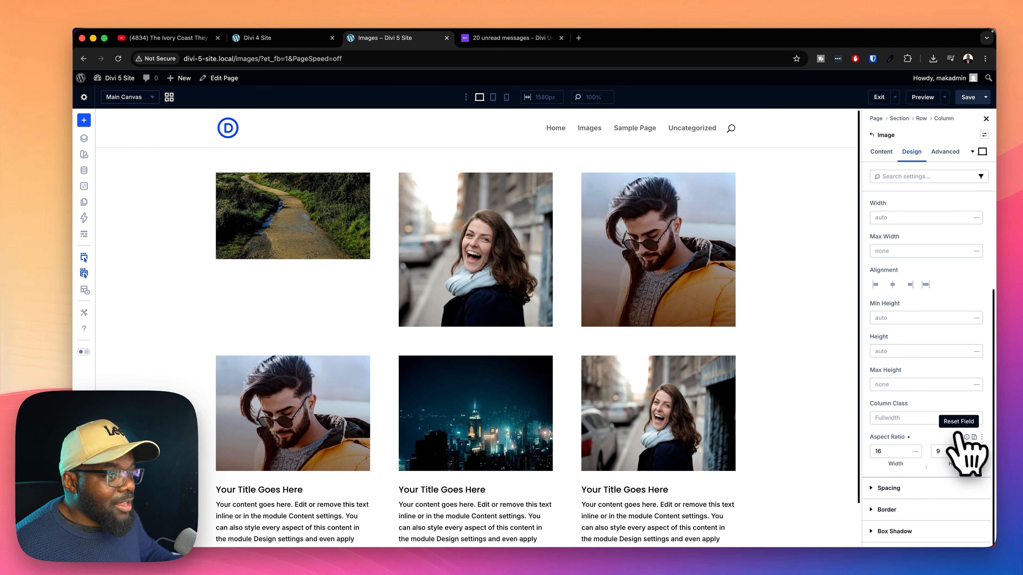
Step: Reset the country path image's aspect ratio and set it to 1:1, with width 1 and height 1
{"action": "left_click", "coordinate": [962, 436]}
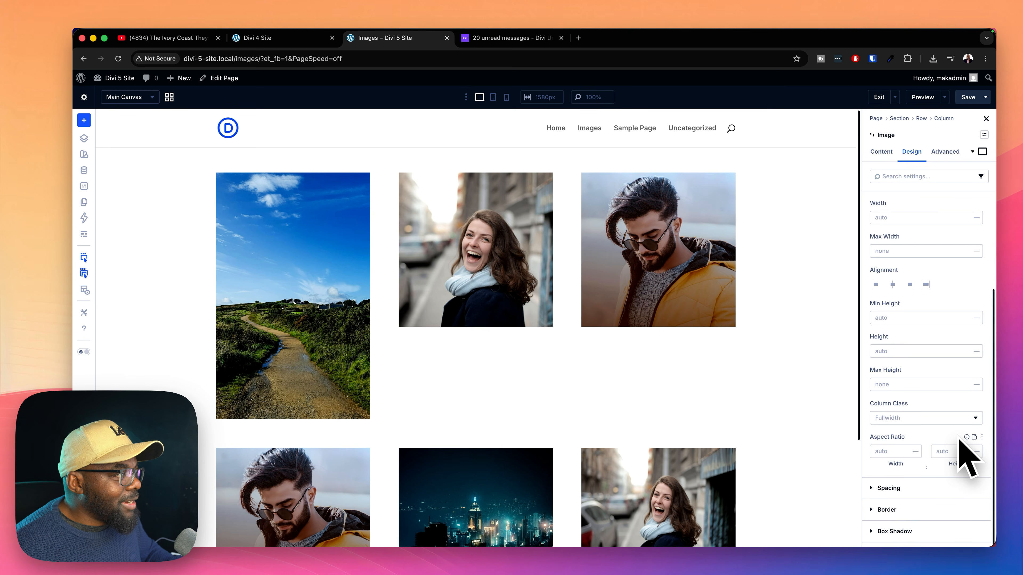
{"action": "left_click", "coordinate": [883, 450]}
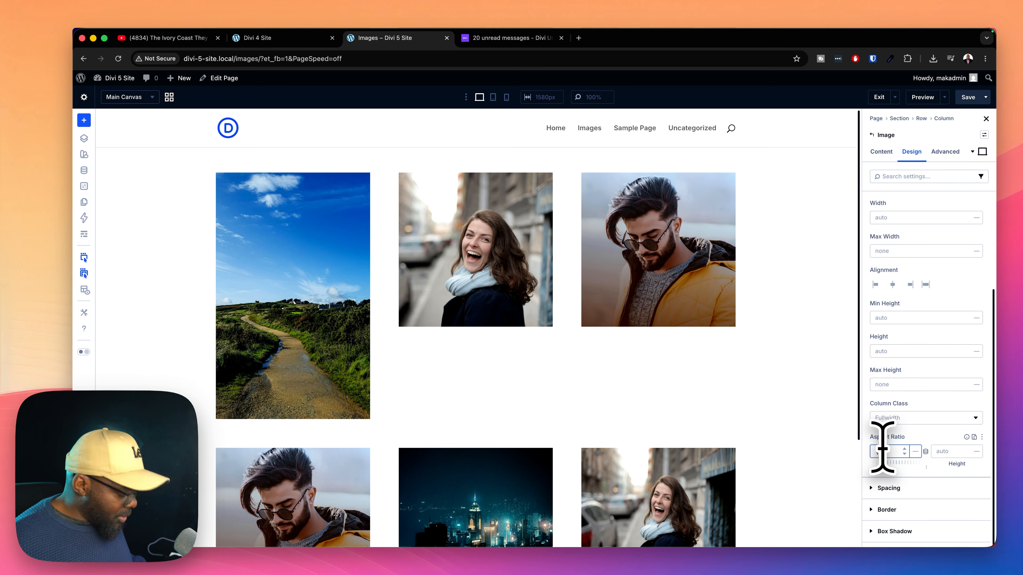
{"action": "type", "text": "1"}
{"action": "left_click", "coordinate": [939, 451]}
{"action": "type", "text": "1"}
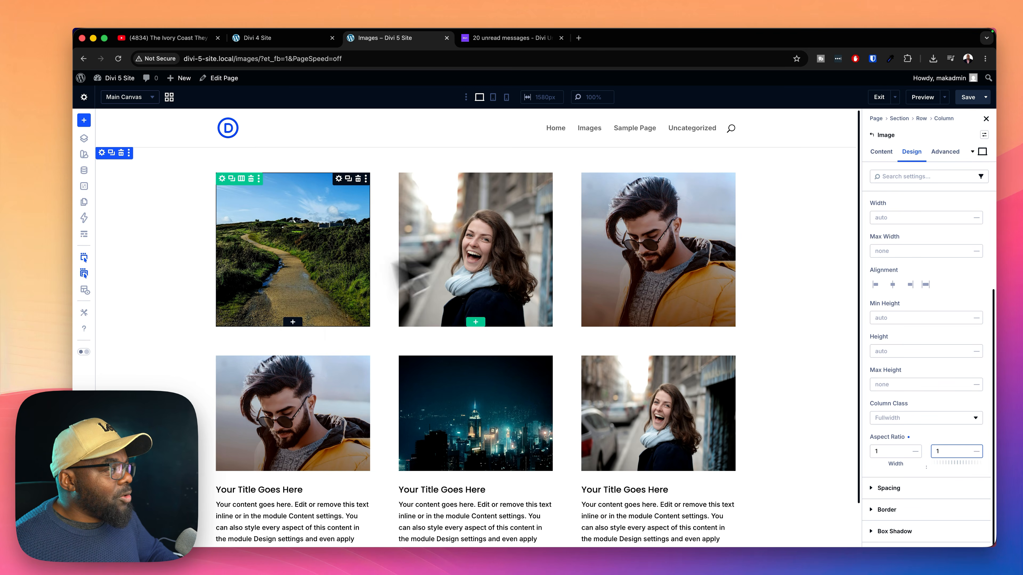
Step: Open the third blurb's design settings and examine its sizing options, including the aspect ratio fields
{"action": "scroll", "coordinate": [735, 411], "scroll_direction": "down", "scroll_amount": 2}
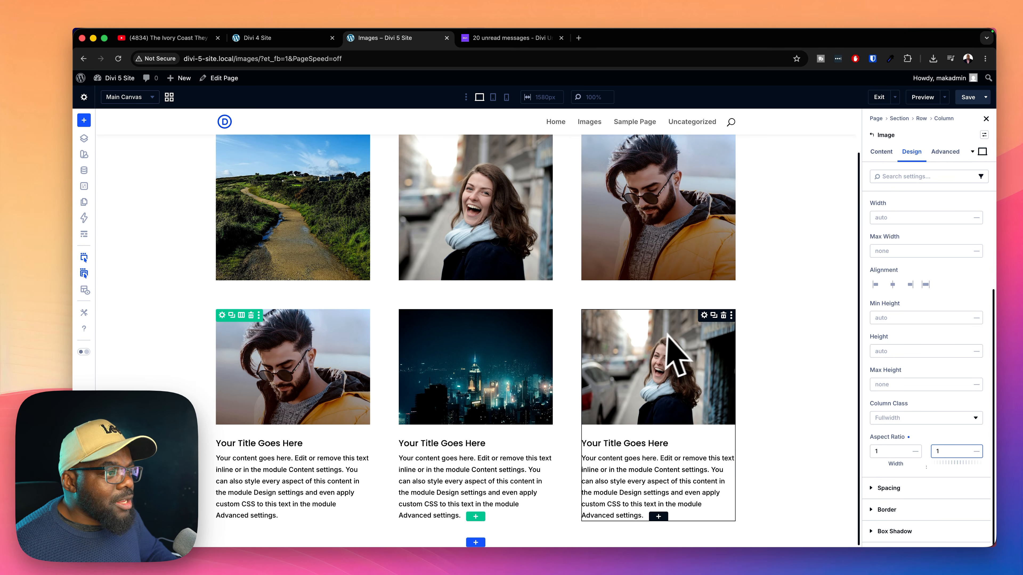
{"action": "left_click", "coordinate": [705, 316]}
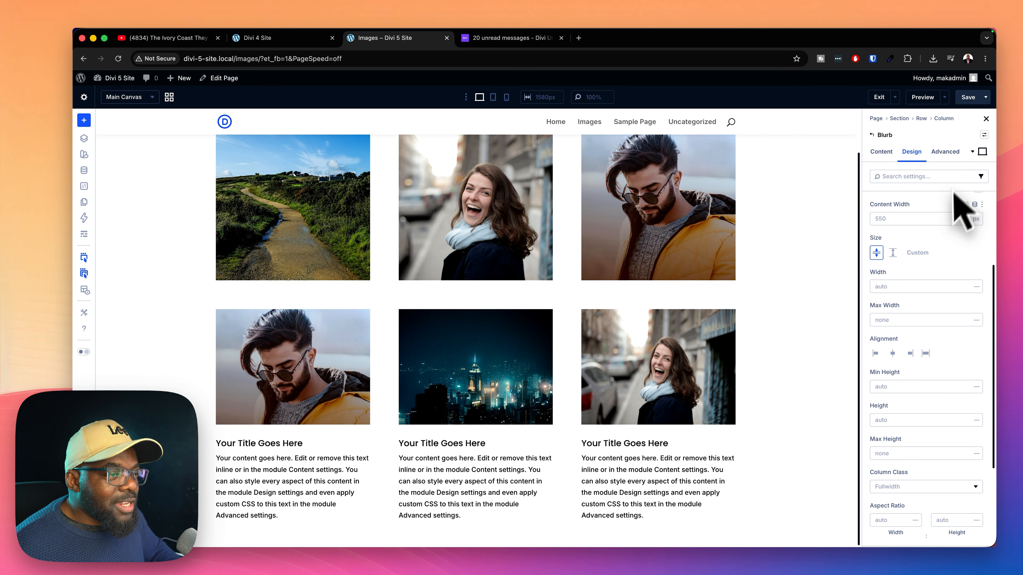
{"action": "scroll", "coordinate": [946, 456], "scroll_direction": "down", "scroll_amount": 1}
{"action": "scroll", "coordinate": [946, 458], "scroll_direction": "down", "scroll_amount": 5}
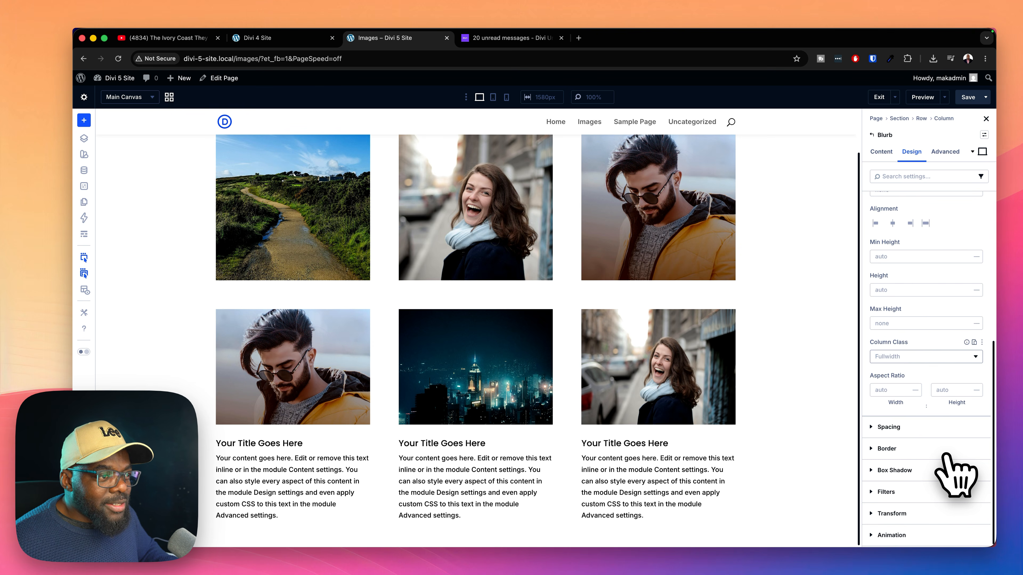